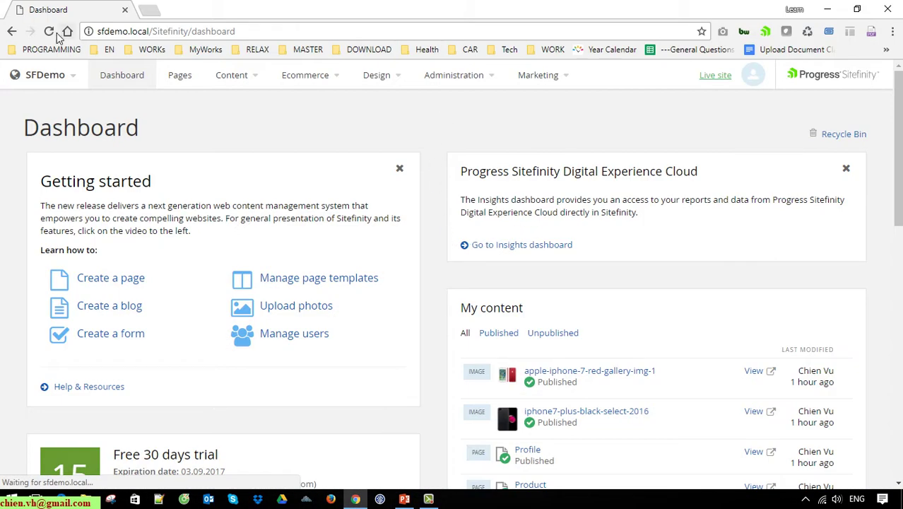
Open the Module builder among the administration tools and create a module named FQA
left_click(484, 82)
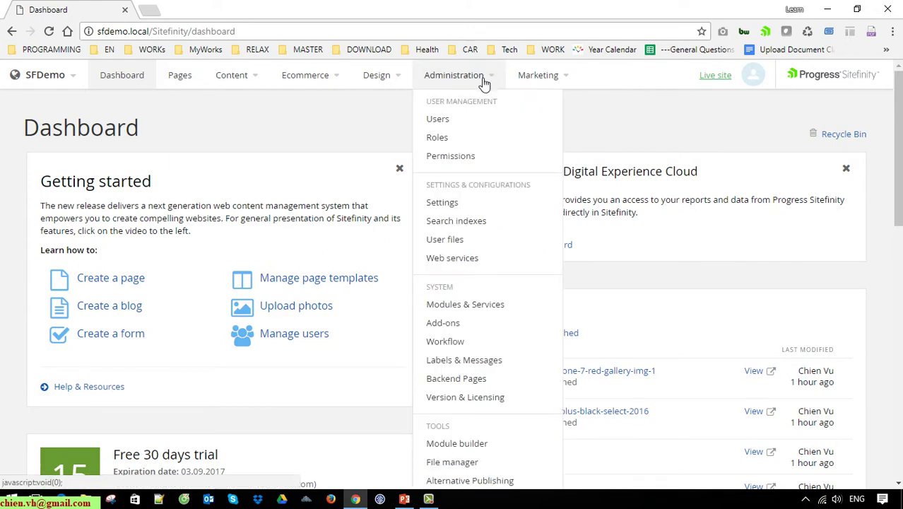
scroll(487, 254, "down", 2)
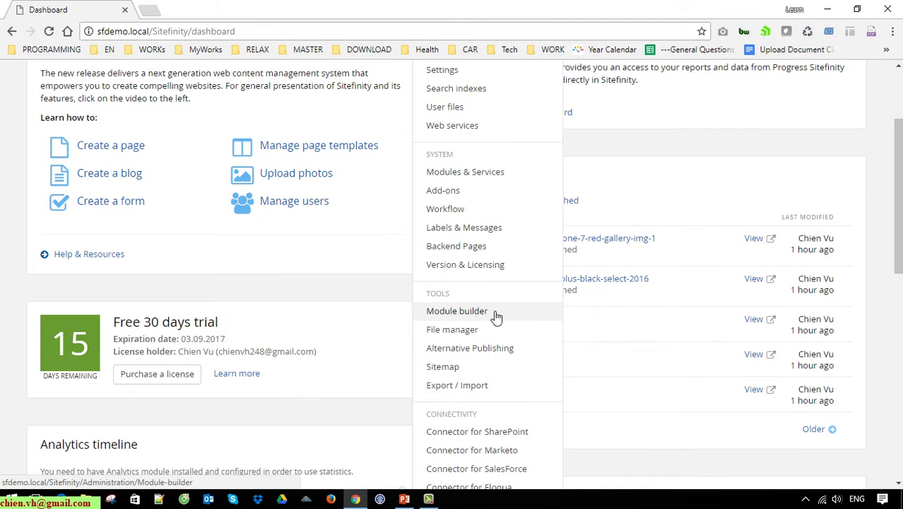
scroll(494, 304, "up", 2)
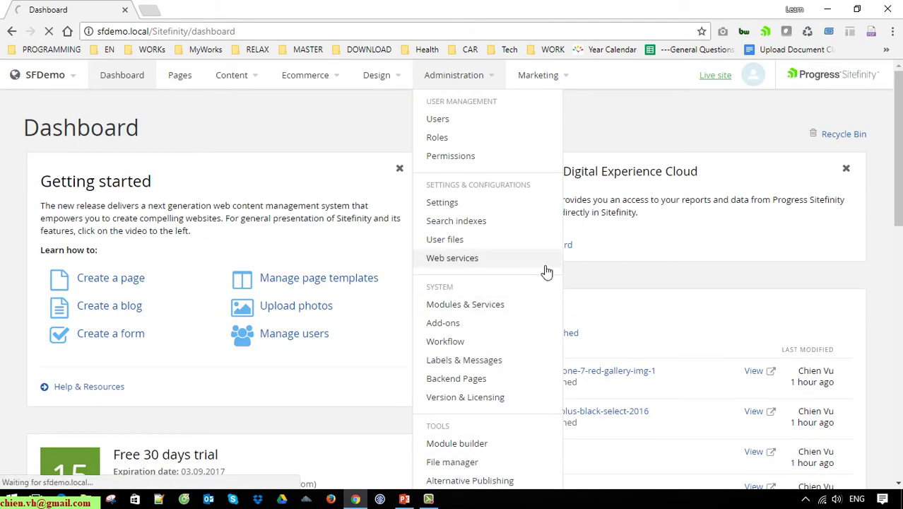
left_click(532, 336)
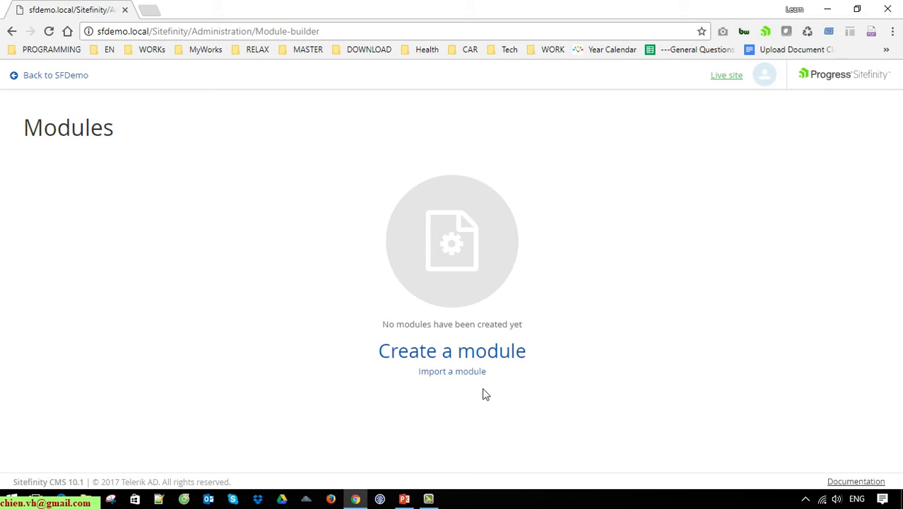
left_click(494, 353)
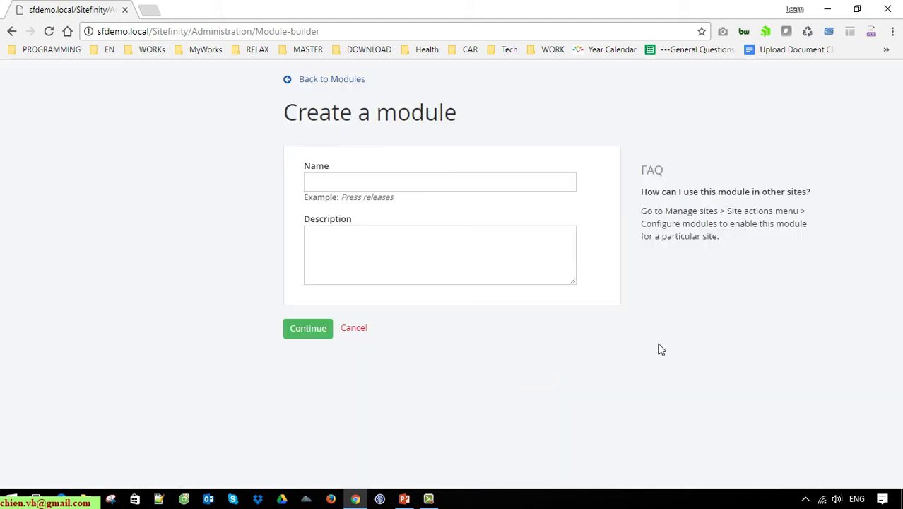
left_click(422, 185)
type("FQA")
left_click(311, 330)
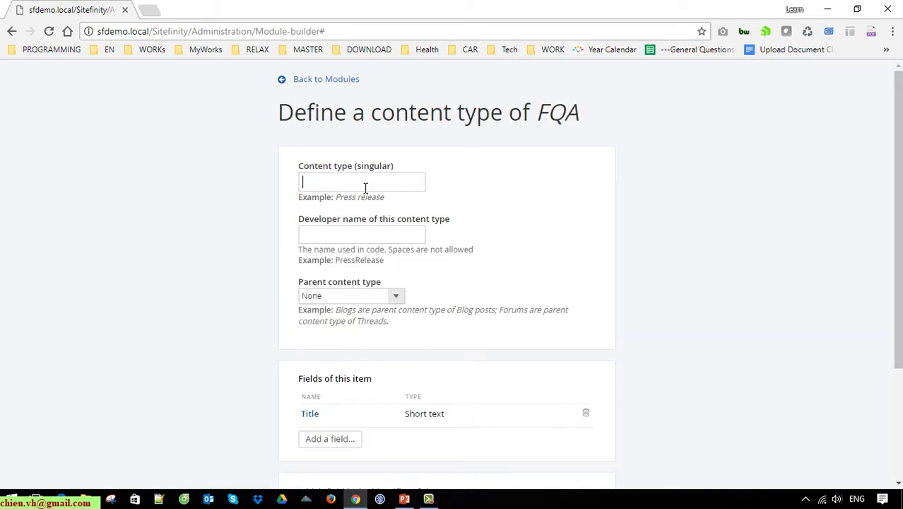
Name the module's content type FQA and leave its parent content type set to None
scroll(598, 209, "down", 2)
scroll(599, 212, "up", 2)
left_click(404, 186)
type("FQA")
left_click(394, 296)
left_click(581, 301)
Add a required Long text field named Question with the instructional text "Enter your question" to the content type
scroll(581, 301, "down", 2)
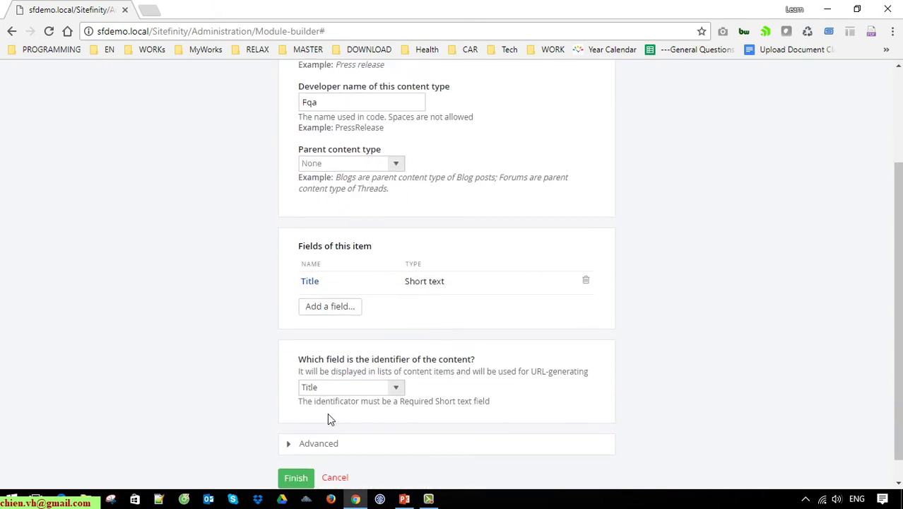
left_click(327, 306)
type("Question")
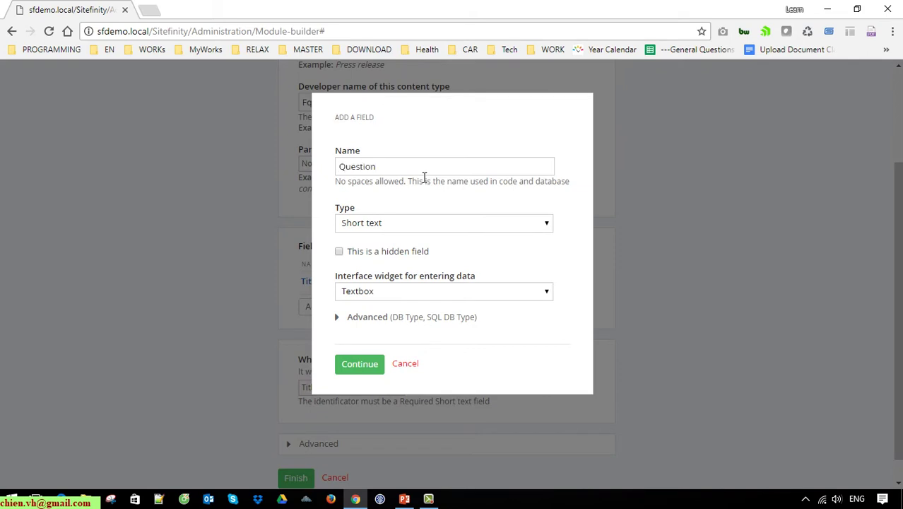
left_click(429, 223)
left_click(390, 252)
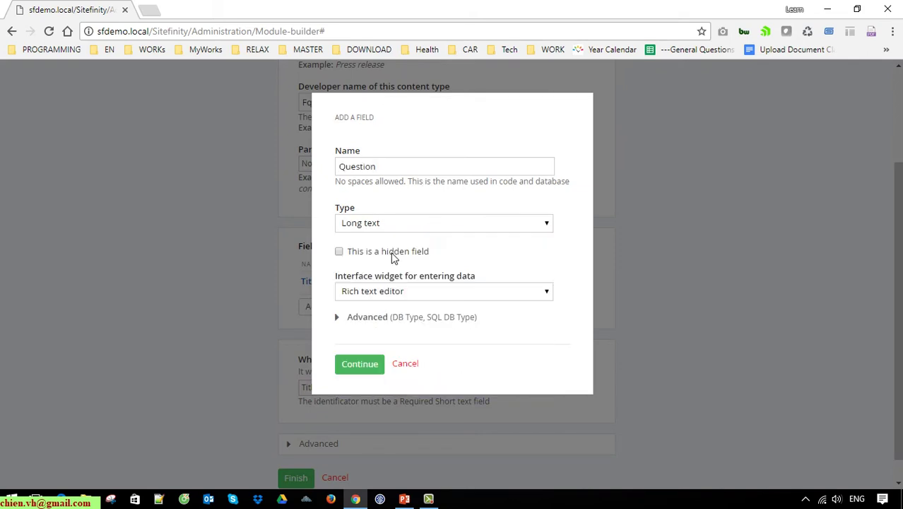
left_click(372, 362)
left_click(380, 273)
type("Enter your question")
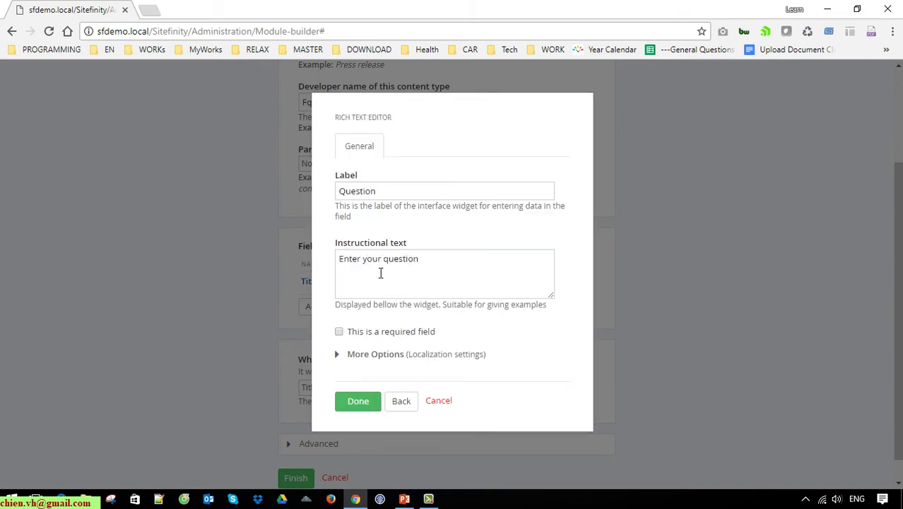
left_click(346, 334)
left_click(365, 406)
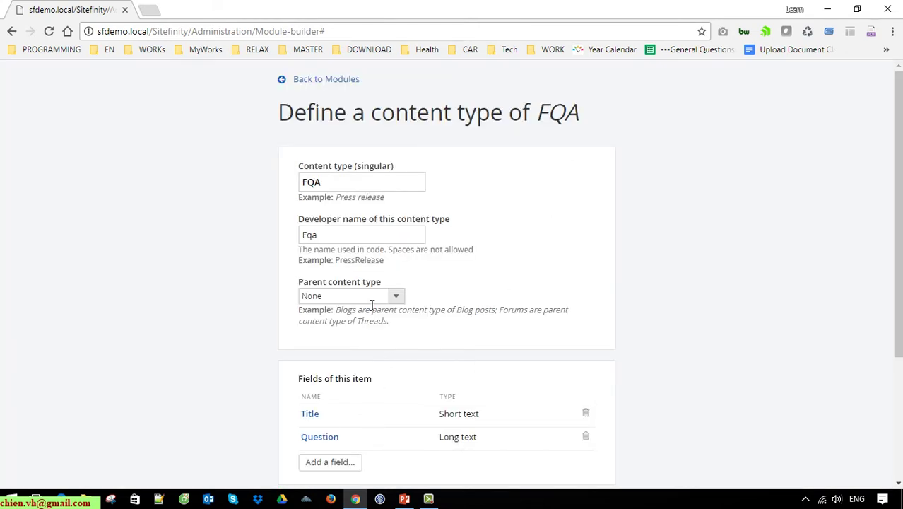
Define another content type field named Answer with the Long text type and continue to its settings
scroll(367, 339, "down", 1)
left_click(330, 396)
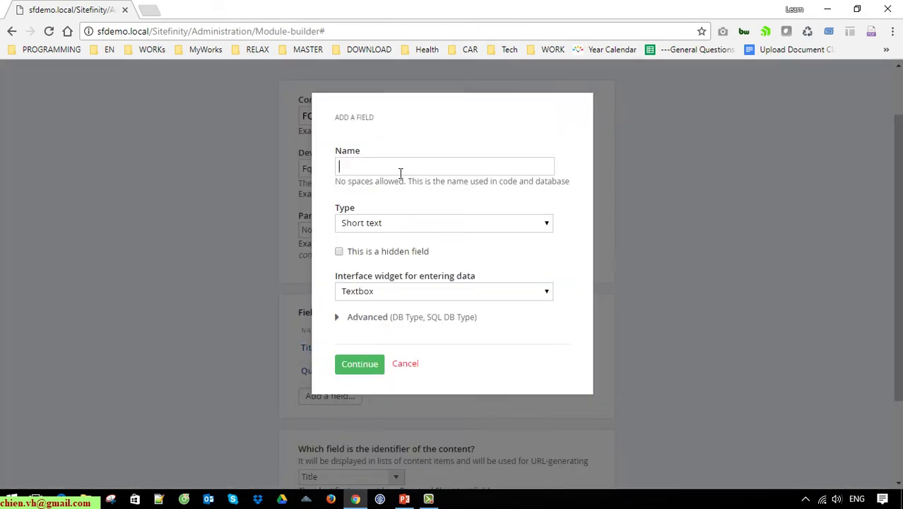
type("Answer")
left_click(421, 232)
left_click(392, 252)
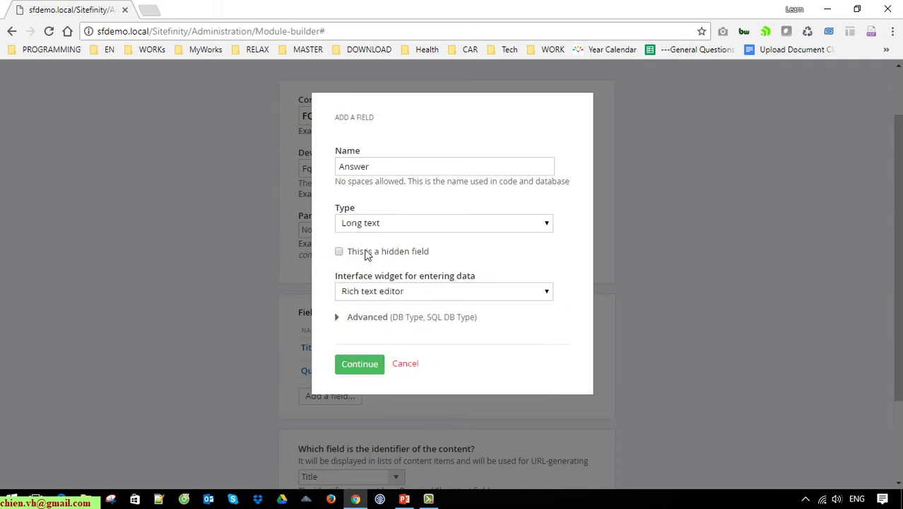
left_click(366, 366)
Make the Answer field required, give it instructional text asking for the answer, and add it to the content type
left_click(338, 331)
left_click(390, 281)
type("Ener")
key("BackSpace")
key("BackSpace")
type("ter your")
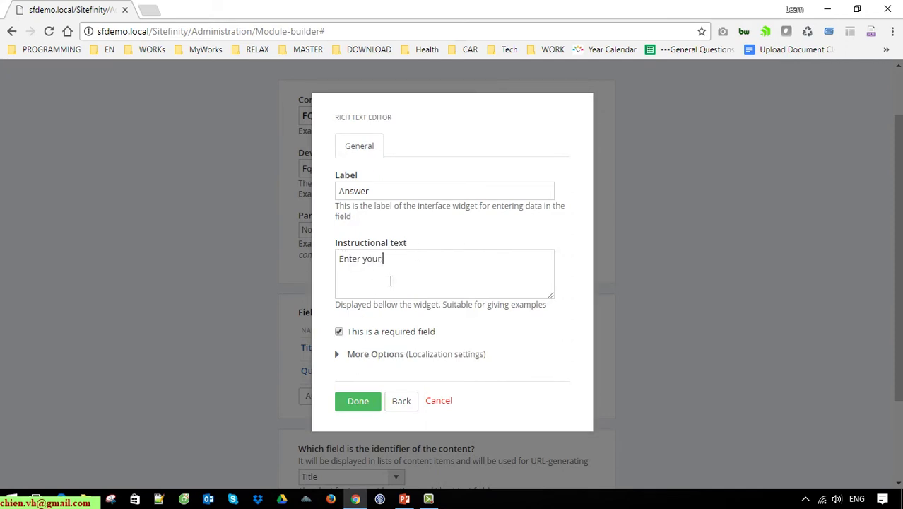
type(" anwse")
left_click(358, 401)
Check the content type's fields, finish defining it, and activate the FQA module
scroll(463, 296, "down", 3)
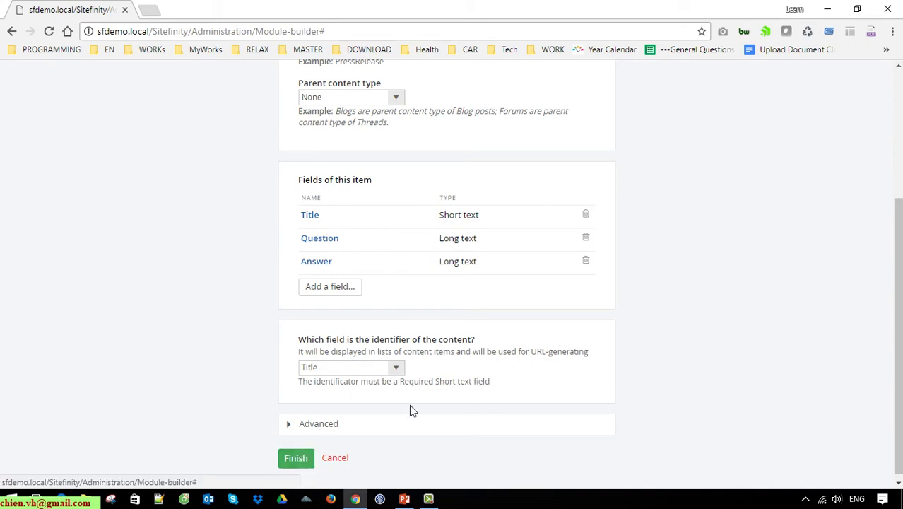
scroll(524, 363, "up", 3)
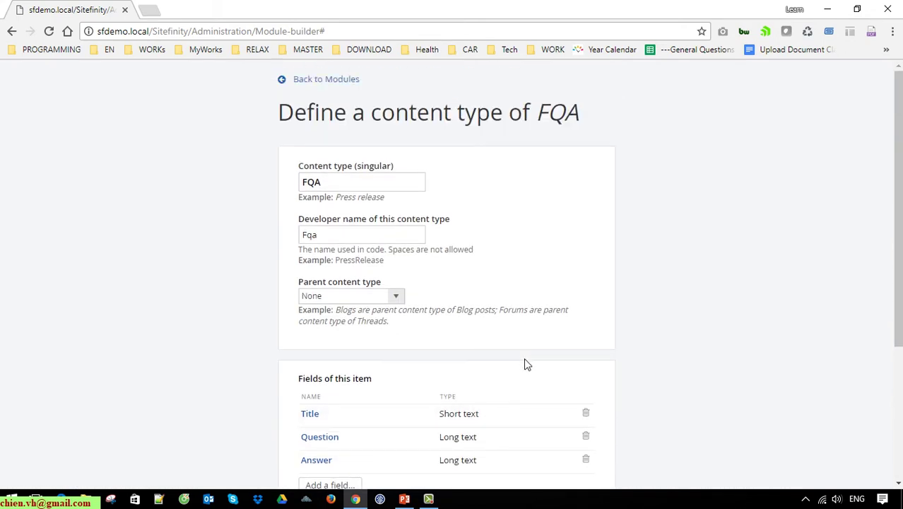
scroll(524, 365, "down", 3)
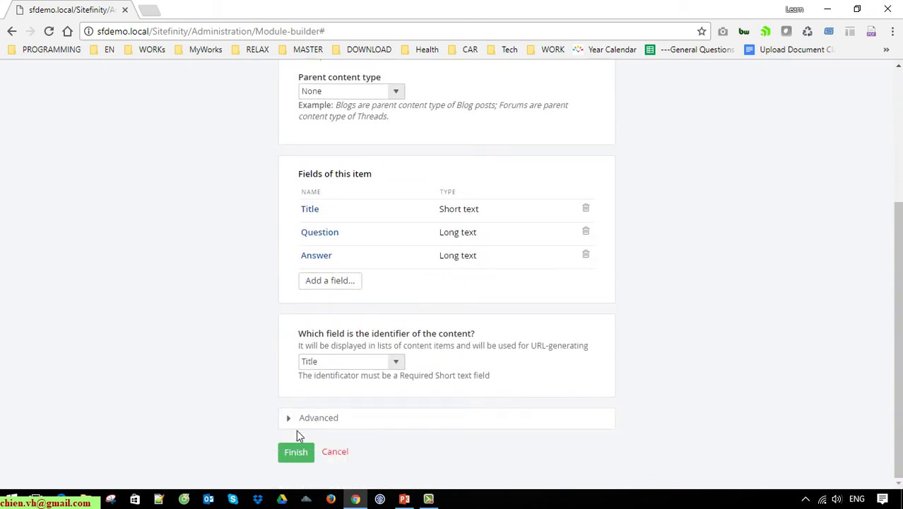
left_click(297, 452)
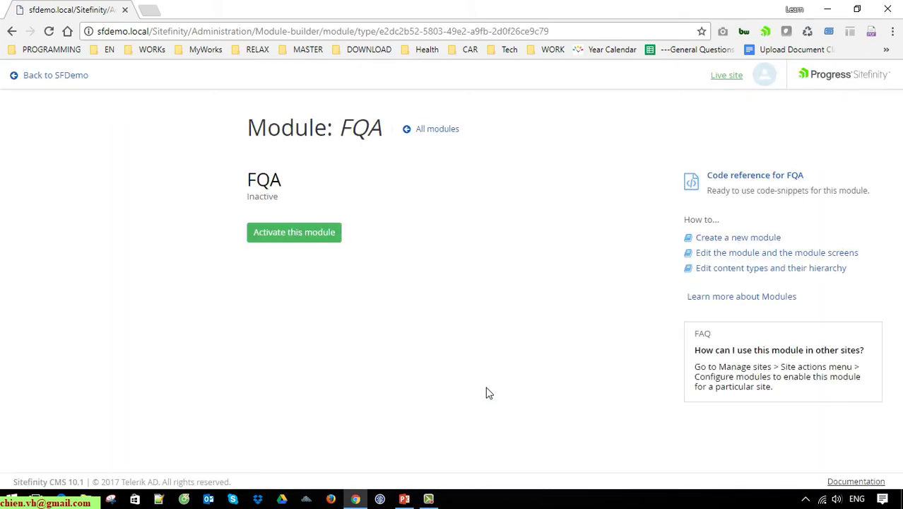
left_click(320, 233)
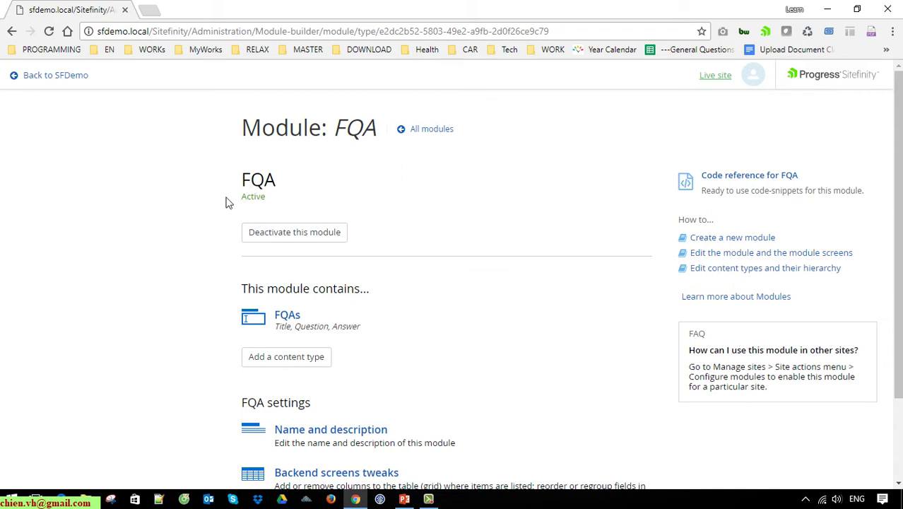
Examine the FQA module's status, its content type with the listed fields, and its settings
left_click_drag(241, 204, 282, 207)
left_click(301, 205)
scroll(360, 309, "down", 1)
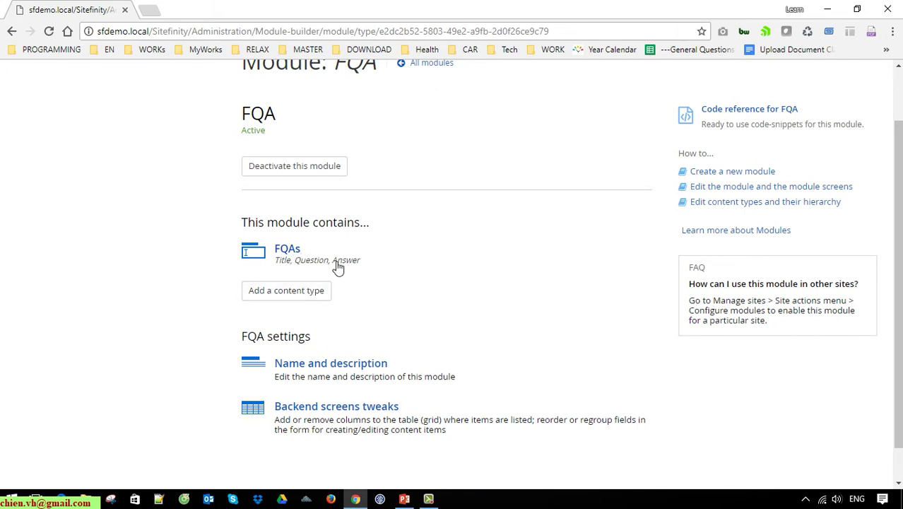
scroll(331, 263, "down", 1)
scroll(325, 284, "up", 2)
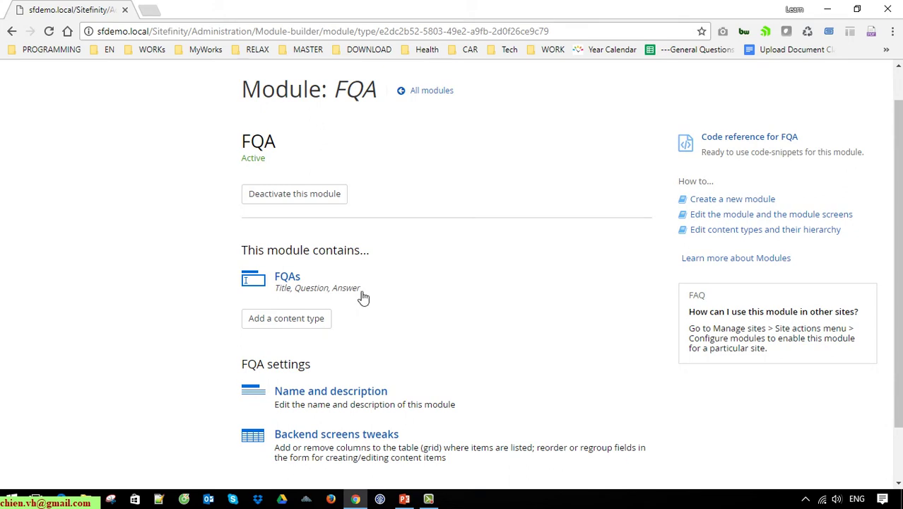
left_click_drag(370, 293, 282, 280)
left_click(397, 300)
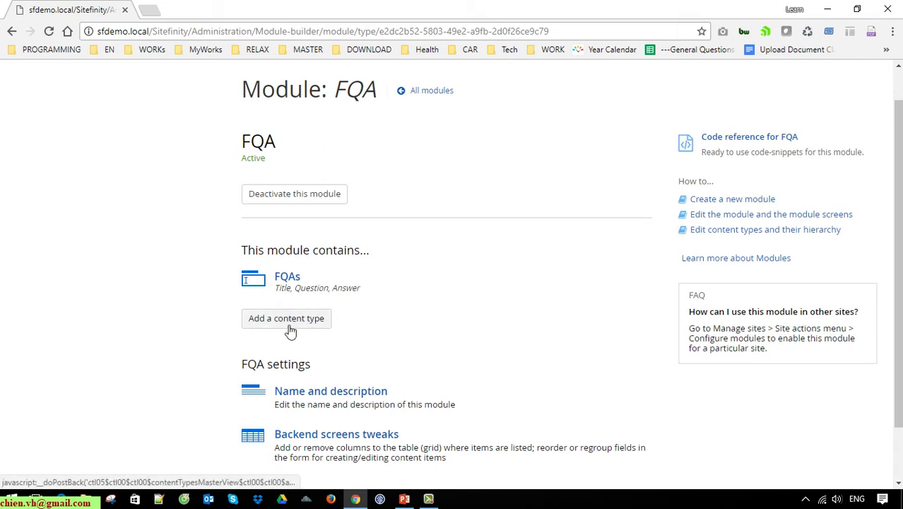
scroll(452, 332, "up", 1)
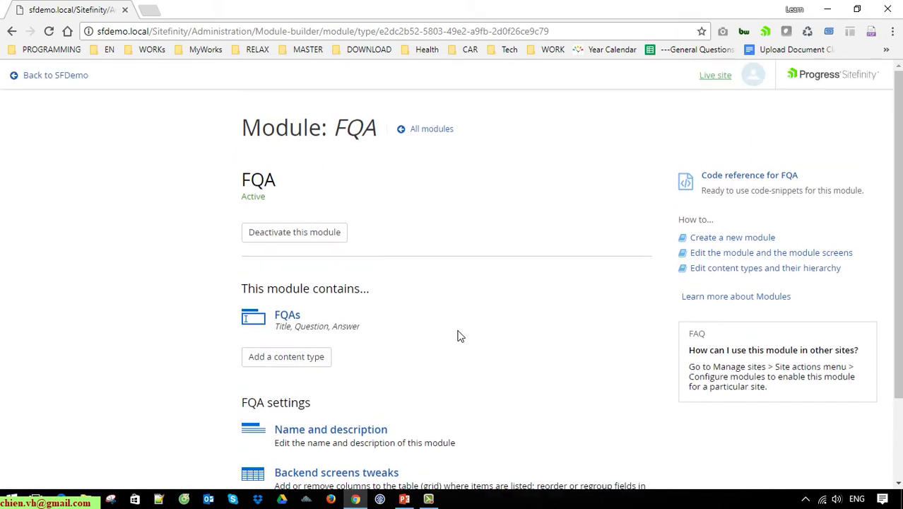
scroll(452, 339, "down", 2)
scroll(268, 378, "up", 2)
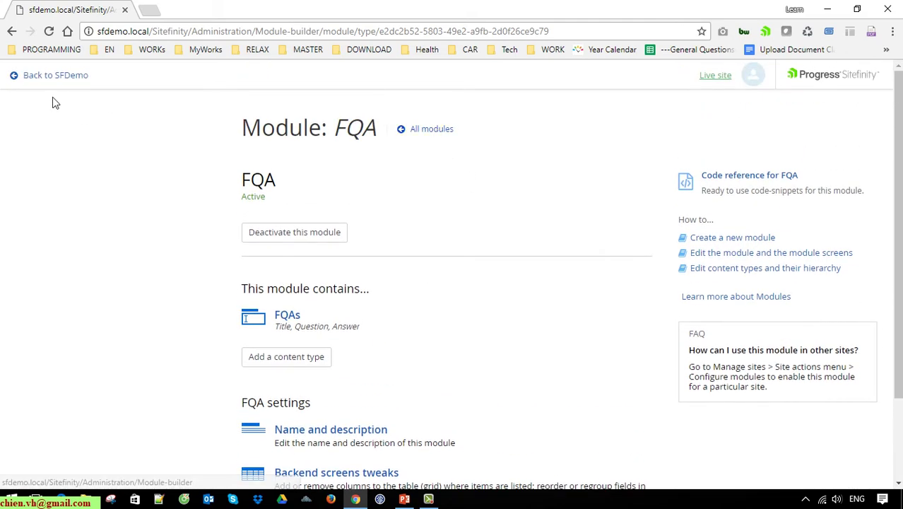
Return to the dashboard, then enable the FQA module in the SFDemo site's module configuration and save the changes
left_click(63, 76)
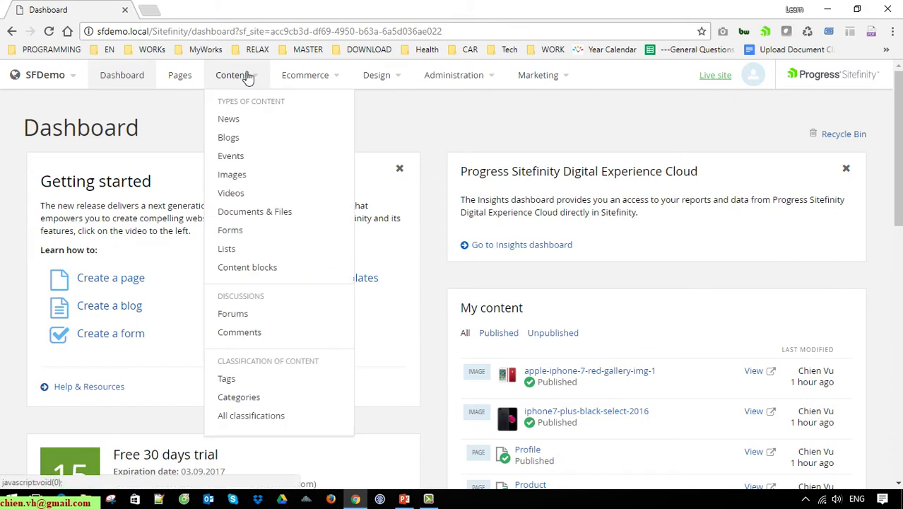
mouse_move(249, 80)
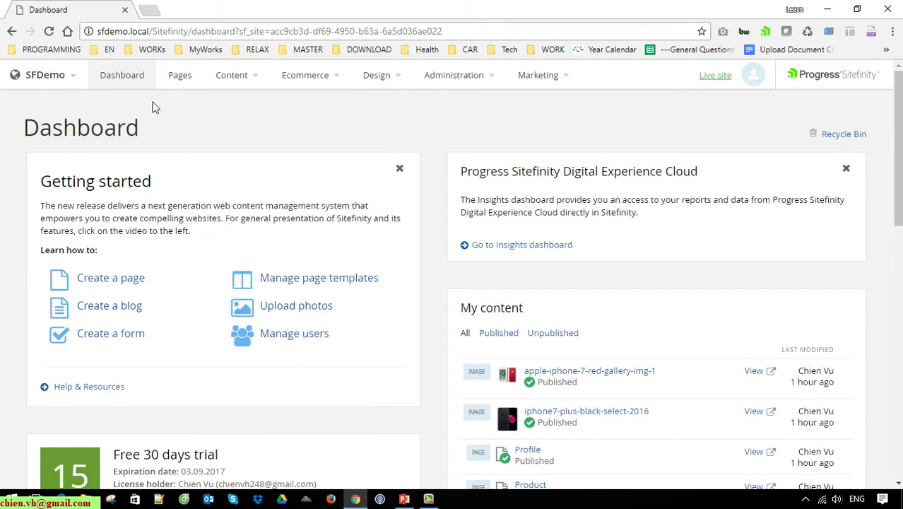
mouse_move(72, 79)
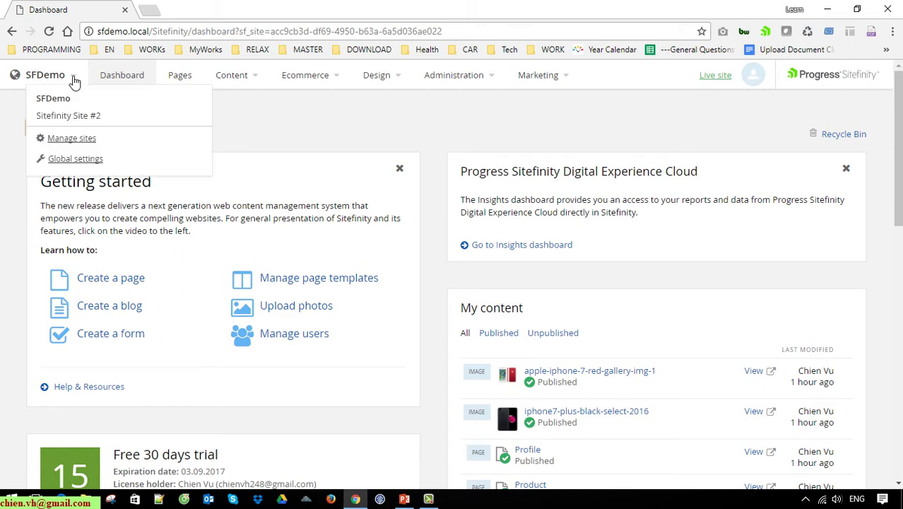
left_click(78, 141)
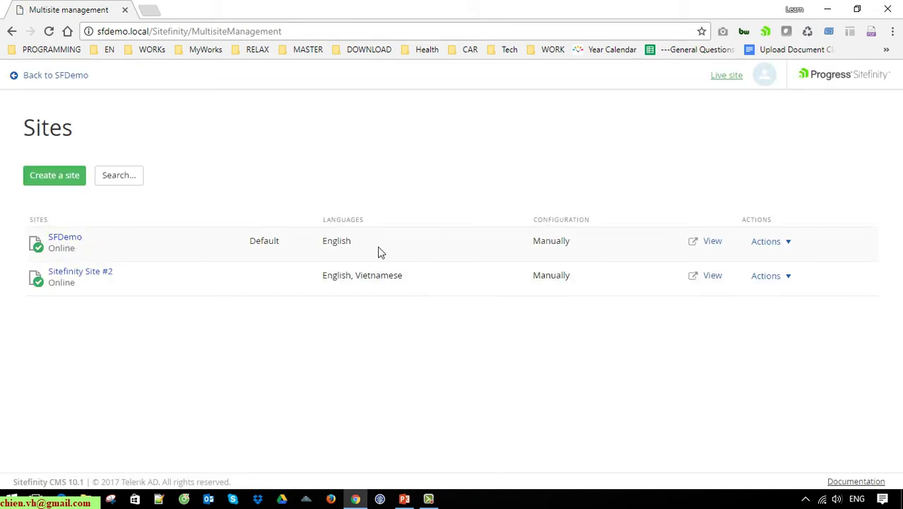
left_click(787, 243)
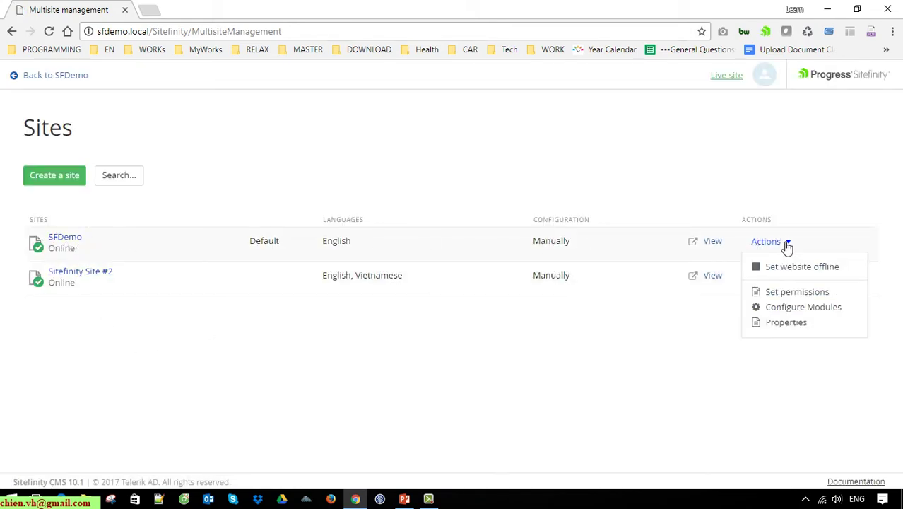
left_click(819, 308)
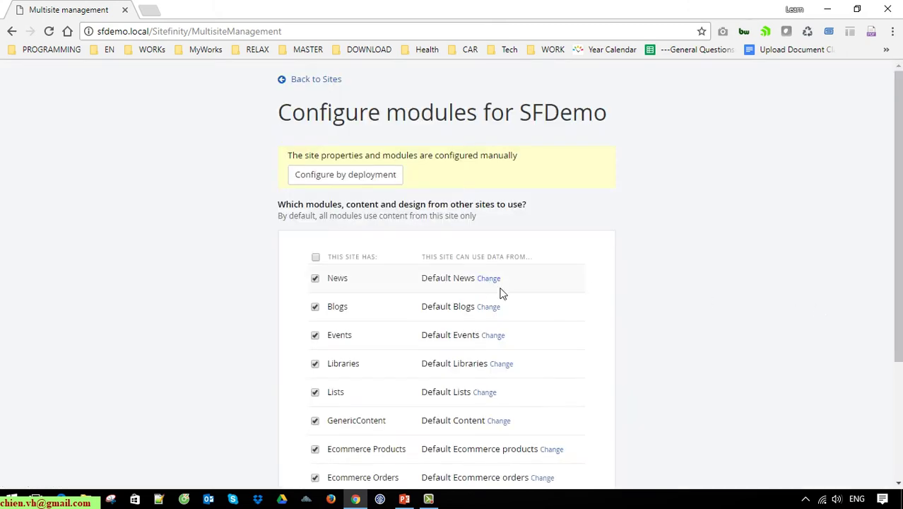
scroll(502, 286, "down", 3)
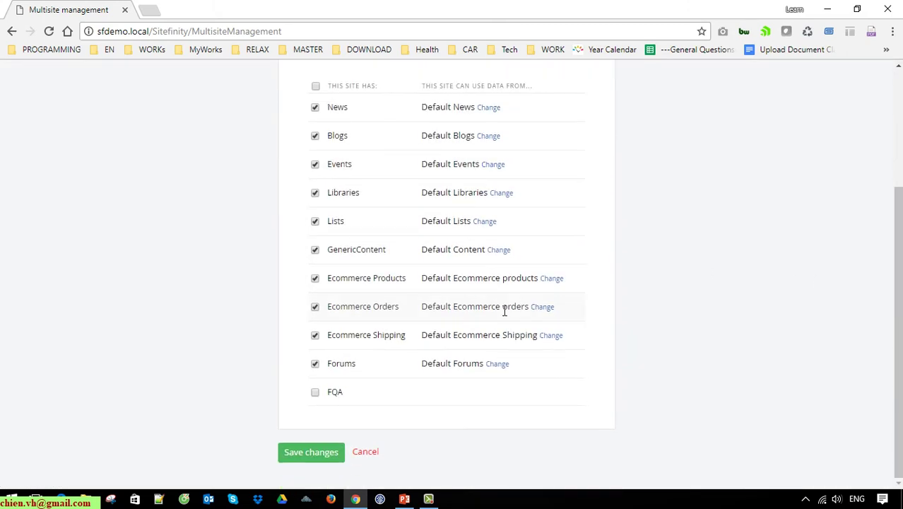
left_click(315, 392)
left_click(338, 455)
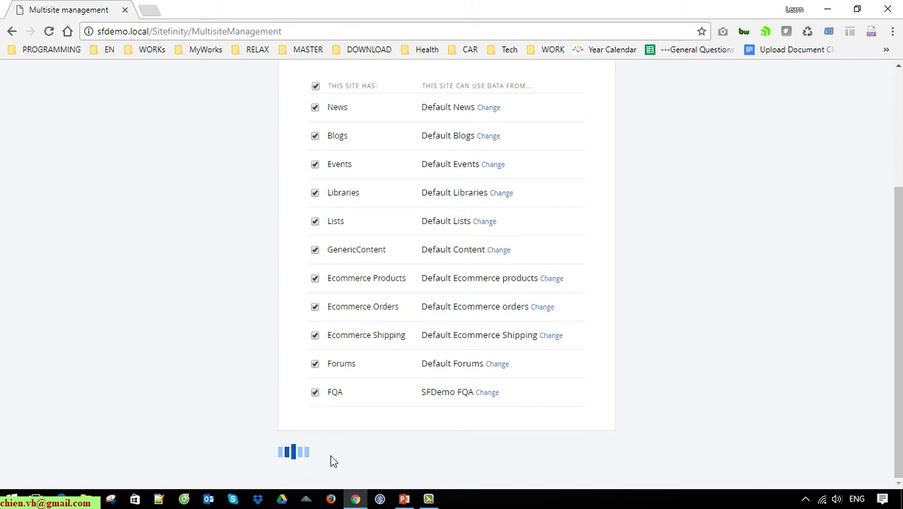
Go back to the SFDemo dashboard and open the FQA content type's item page
left_click(71, 76)
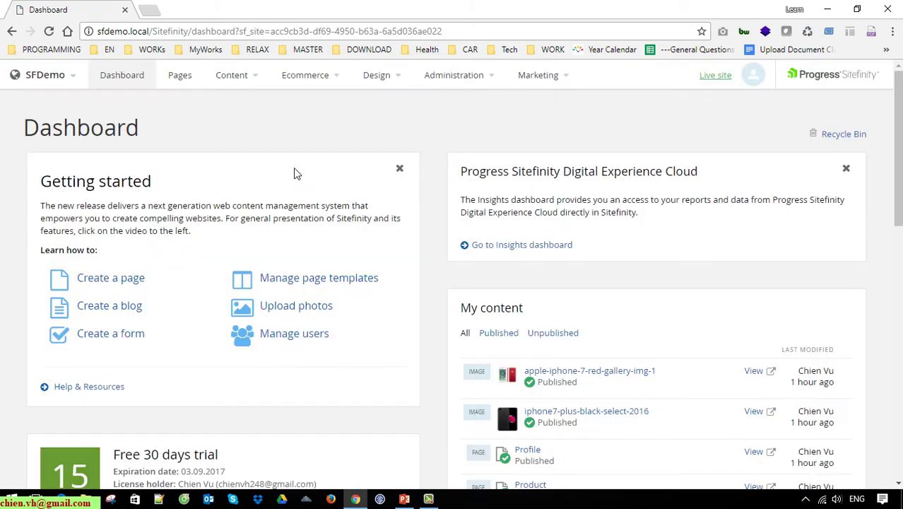
left_click(244, 78)
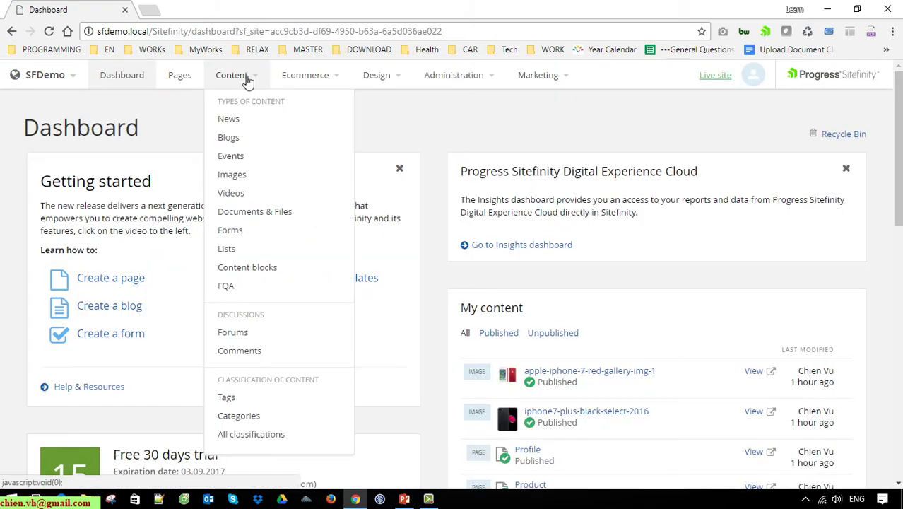
left_click(264, 289)
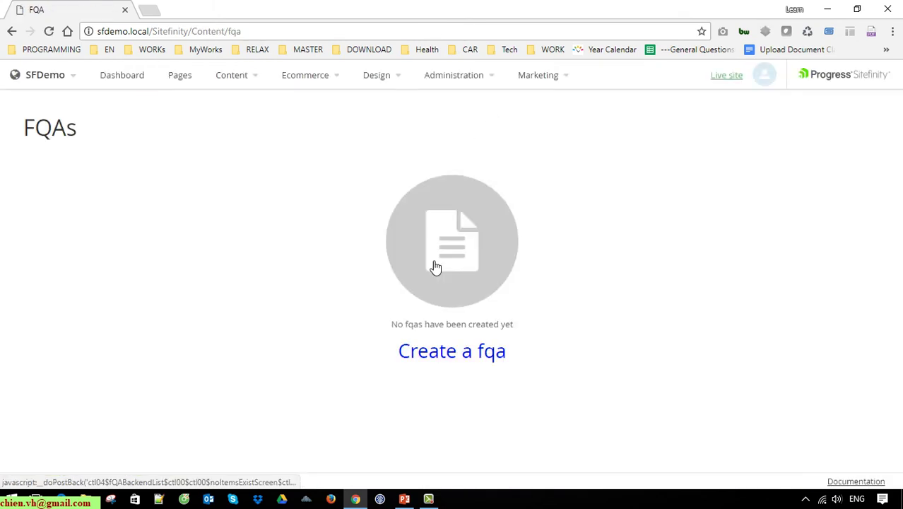
Start a new FQA item and enter "What is your name?" as both its title and question
left_click(465, 361)
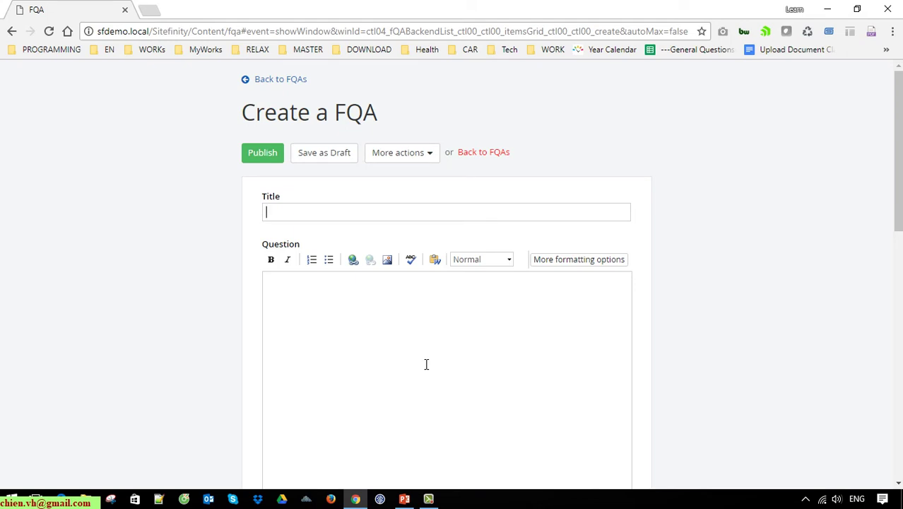
type("What is your name?")
key("ctrl+a")
key("ctrl+c")
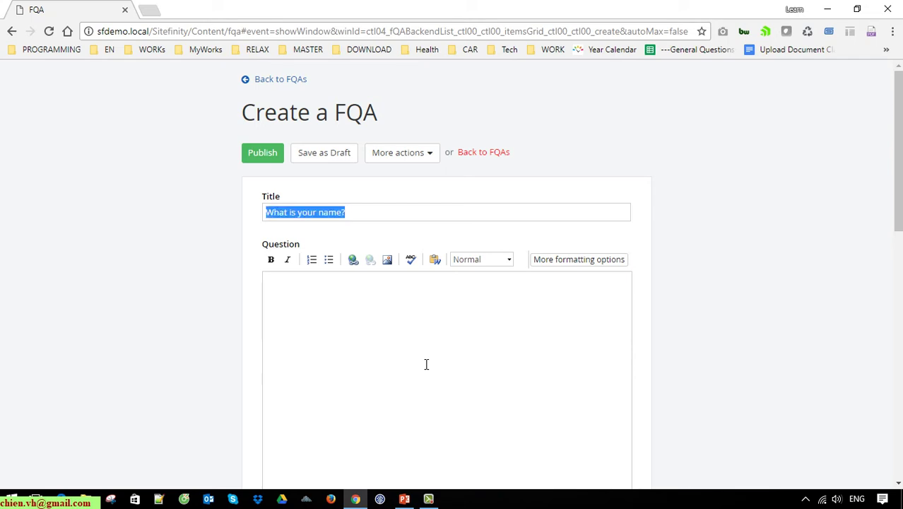
left_click_drag(299, 250, 237, 250)
left_click(401, 315)
key("ctrl+v")
Enter an answer stating the person's full name, and publish the FQA item
scroll(401, 347, "down", 6)
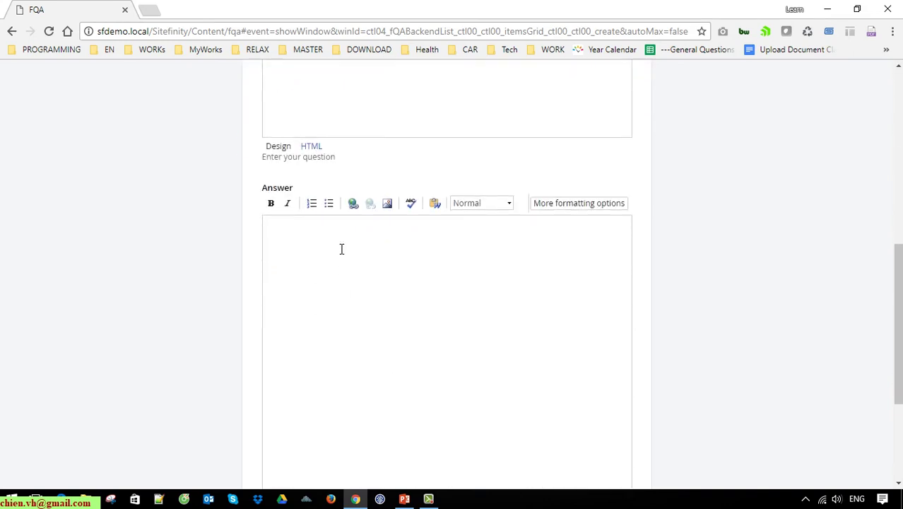
left_click_drag(303, 187, 207, 190)
left_click(395, 291)
type("I'm Chien Vu.")
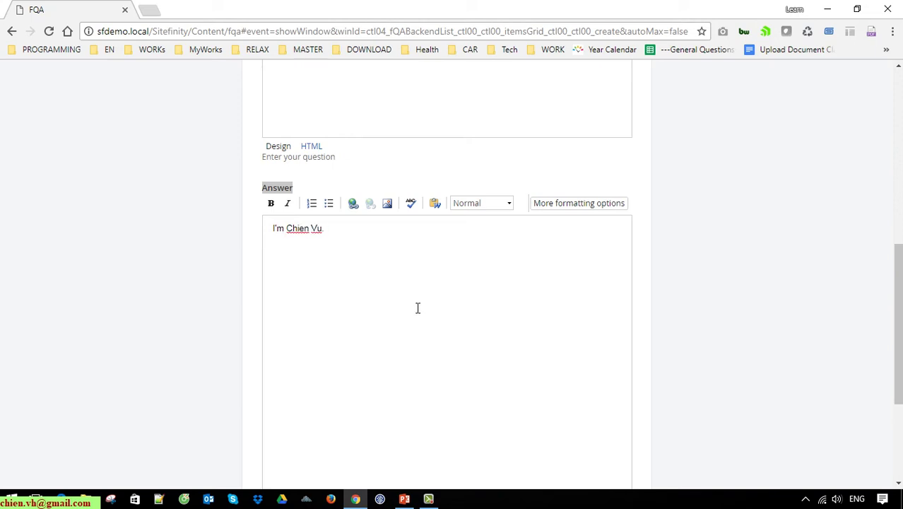
scroll(402, 293, "down", 3)
left_click(283, 452)
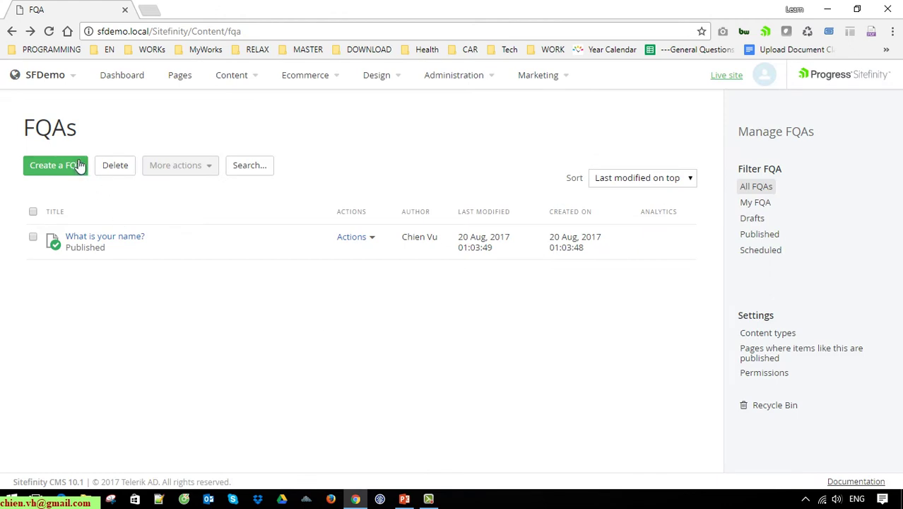
Start another FQA item with "What is your current position?" as both title and question
left_click(79, 164)
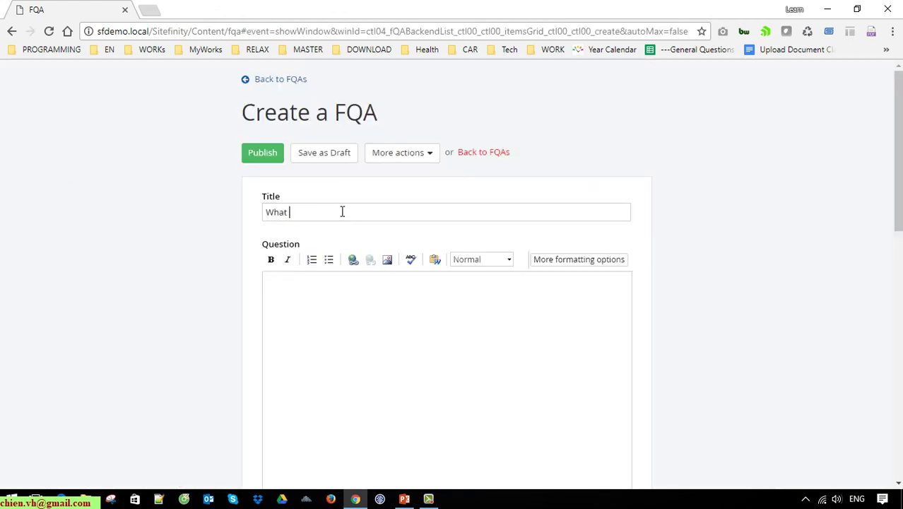
type("What is your current position?")
triple_click(342, 212)
key("ctrl+c")
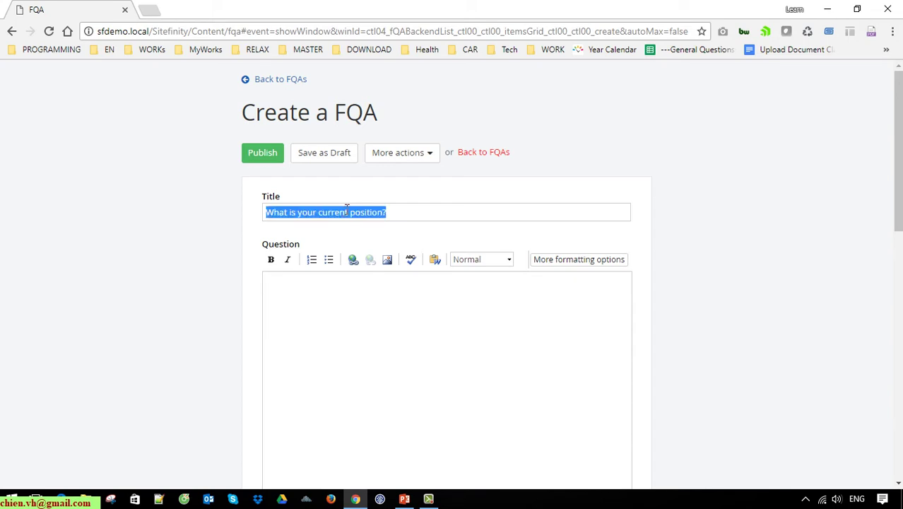
left_click(420, 351)
key("ctrl+v")
Enter the answer "I'm a software project manager." and publish the FQA item
scroll(421, 341, "down", 5)
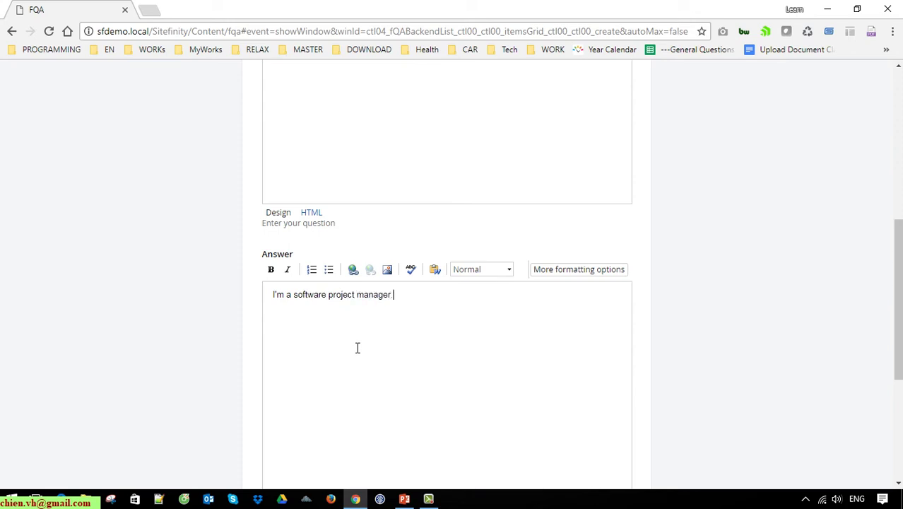
scroll(357, 348, "down", 4)
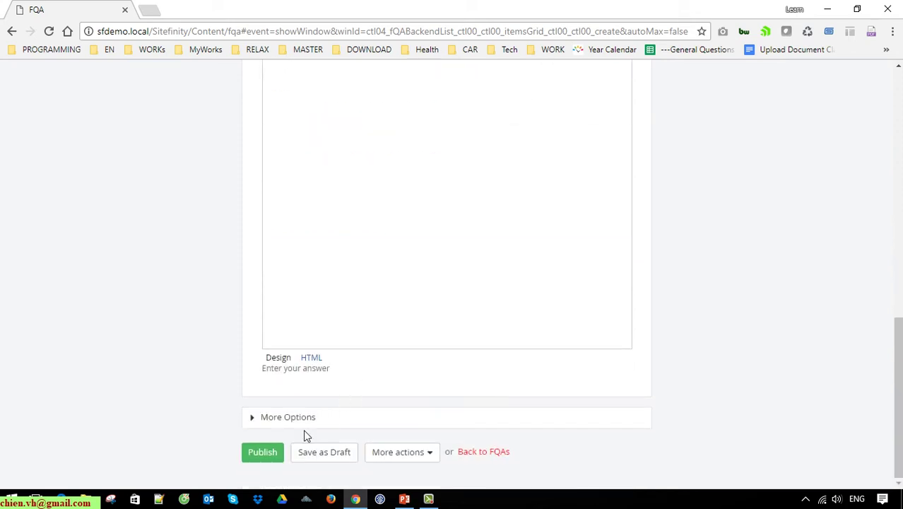
left_click(275, 461)
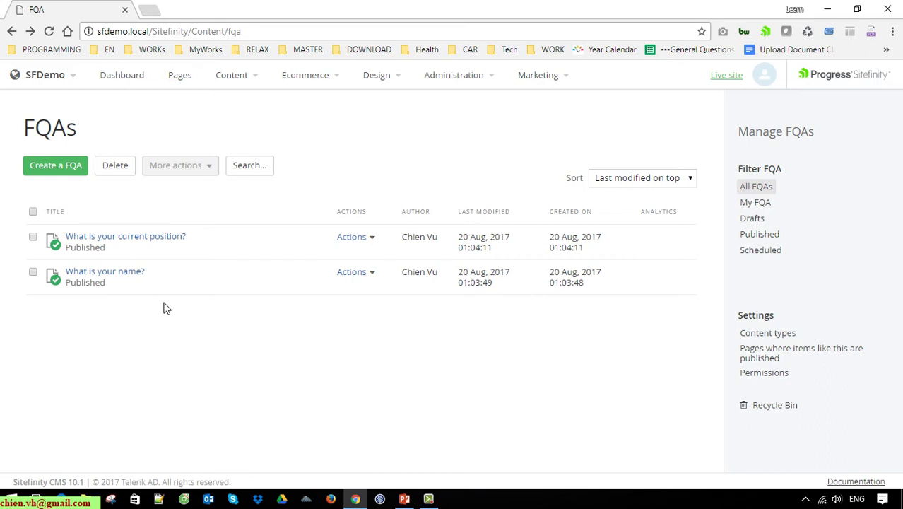
Go to the site's page list and open the Introduction page for editing
left_click(182, 77)
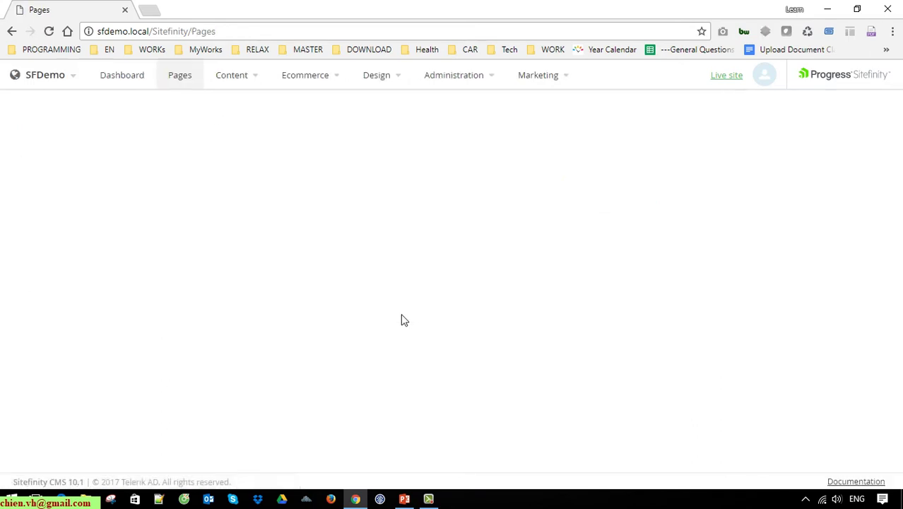
scroll(356, 332, "down", 4)
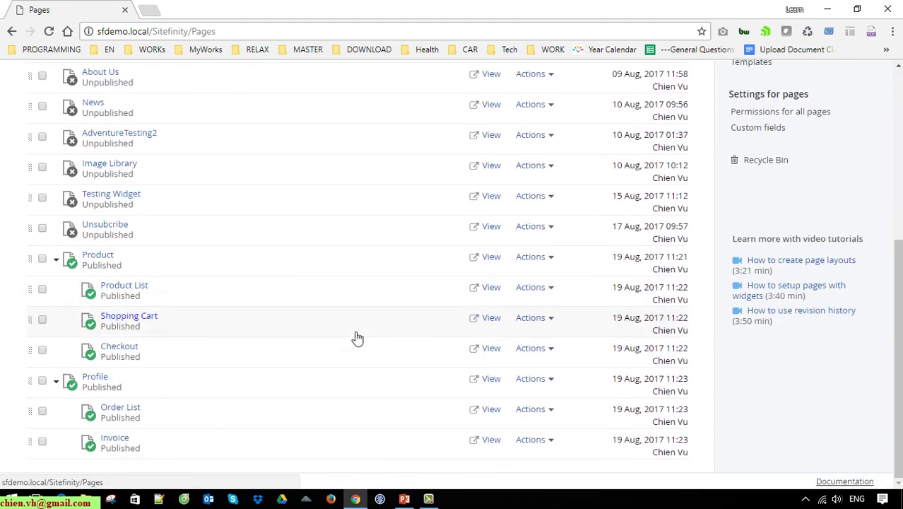
scroll(339, 331, "up", 5)
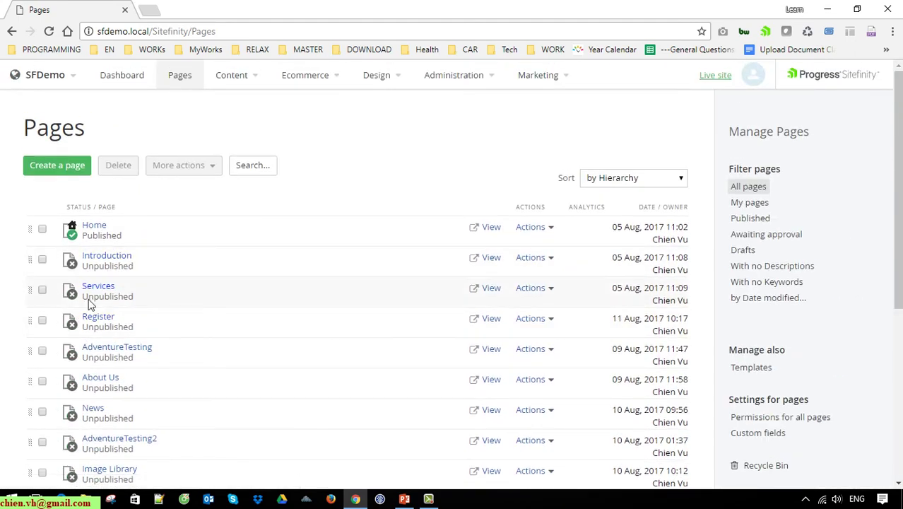
left_click(120, 260)
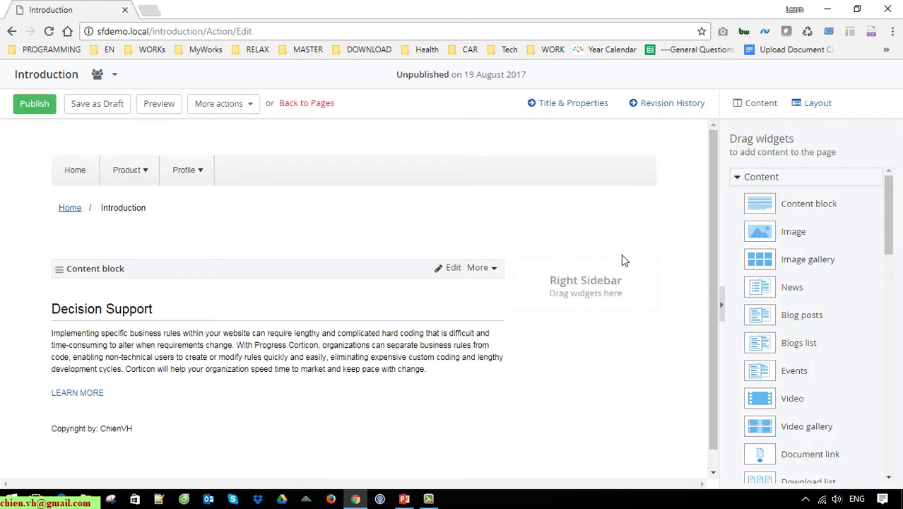
Add the MVC version of the FQAs widget below the content block on the Introduction page
scroll(626, 335, "down", 1)
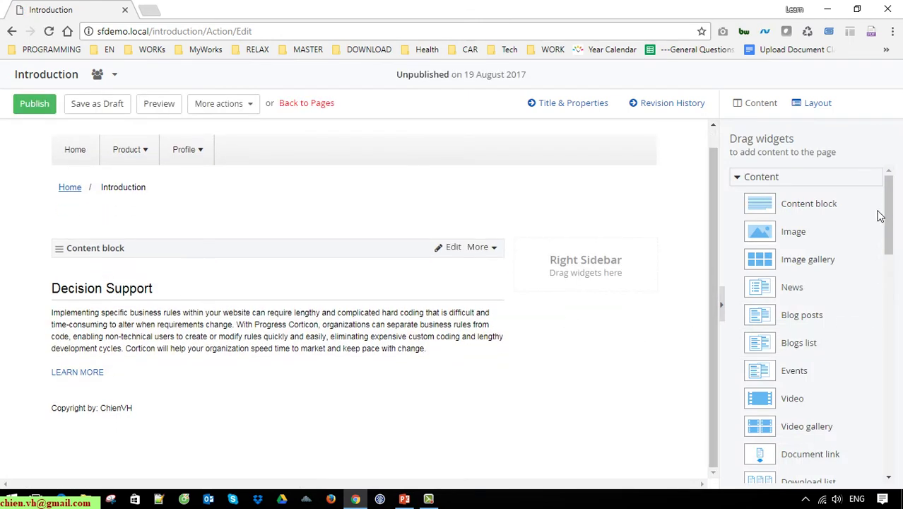
left_click(761, 176)
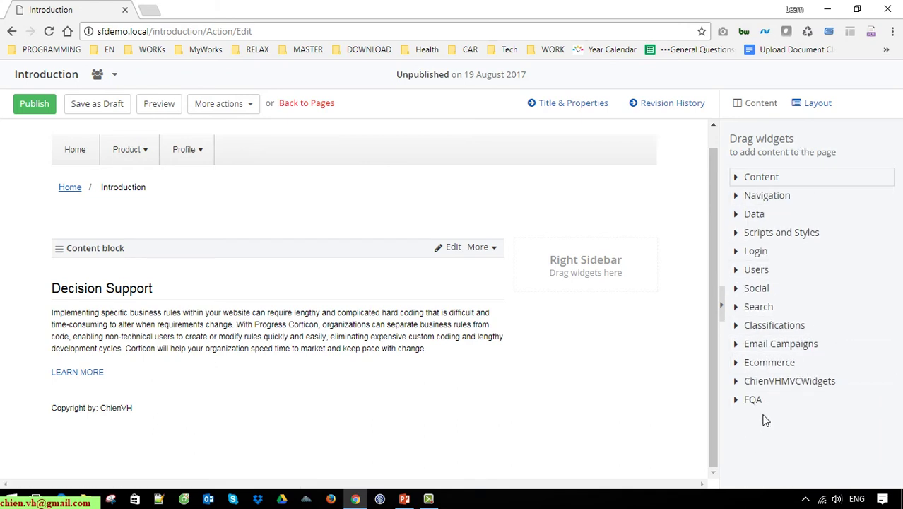
left_click(742, 403)
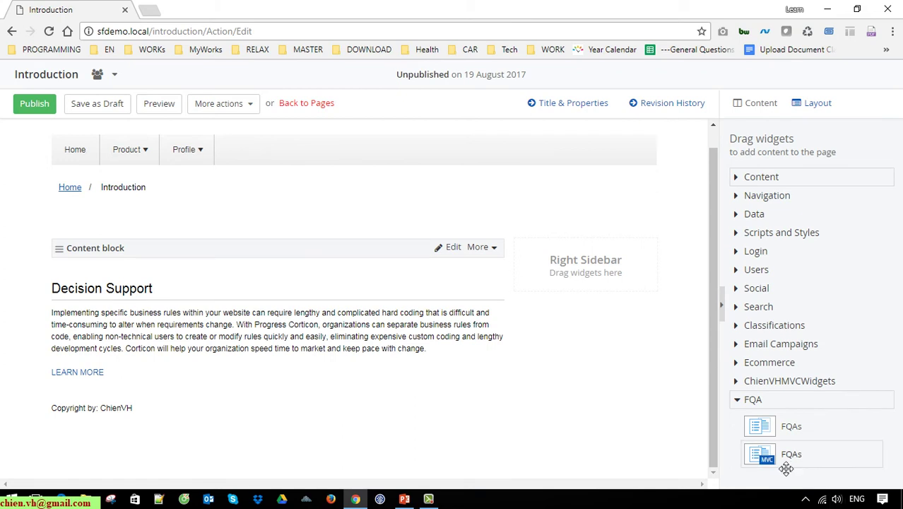
left_click_drag(804, 462, 120, 413)
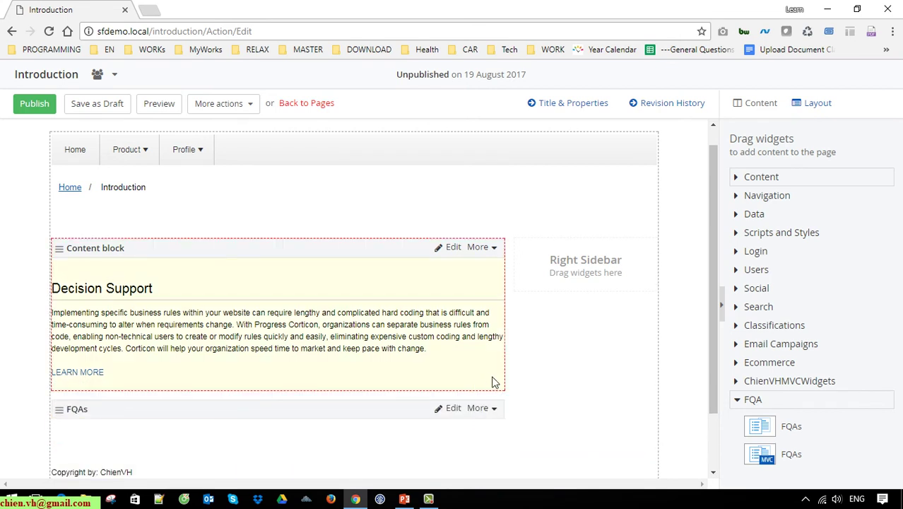
Review the FQAs widget's content, list and single item settings, and save them with the default options
scroll(497, 380, "down", 1)
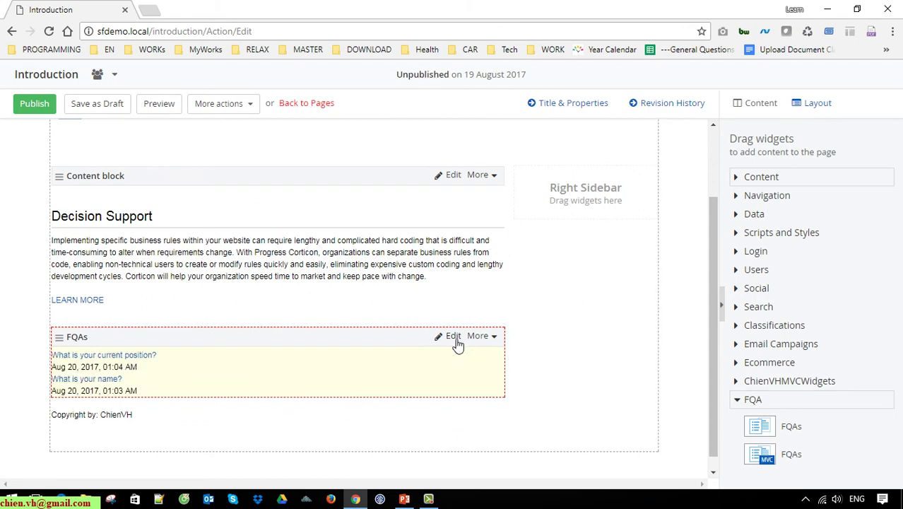
left_click(456, 338)
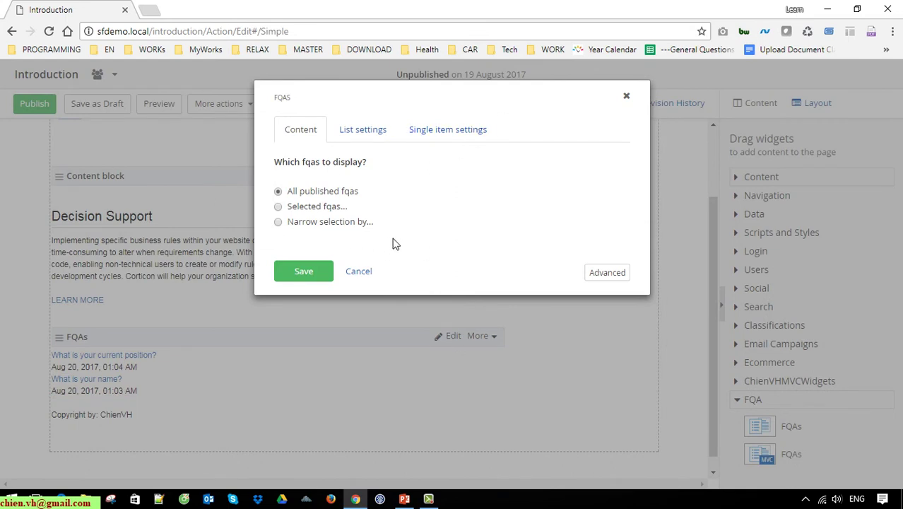
left_click(367, 134)
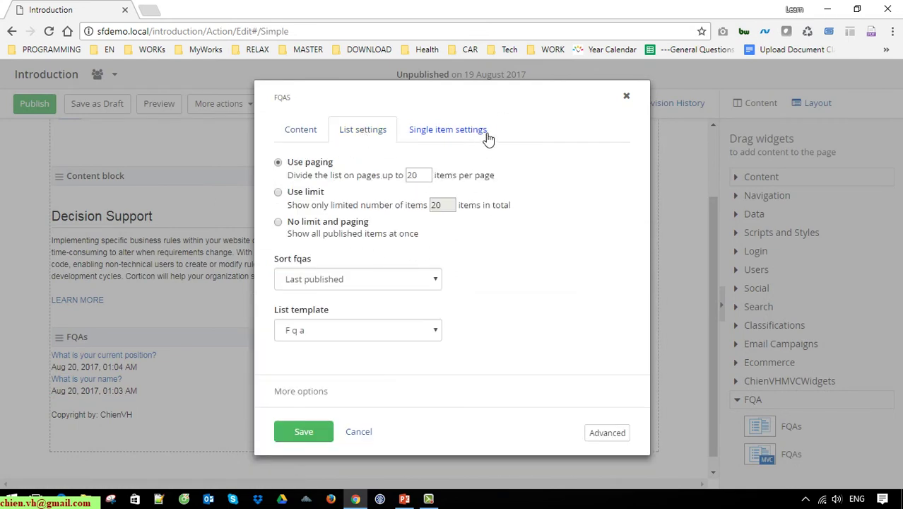
left_click(462, 131)
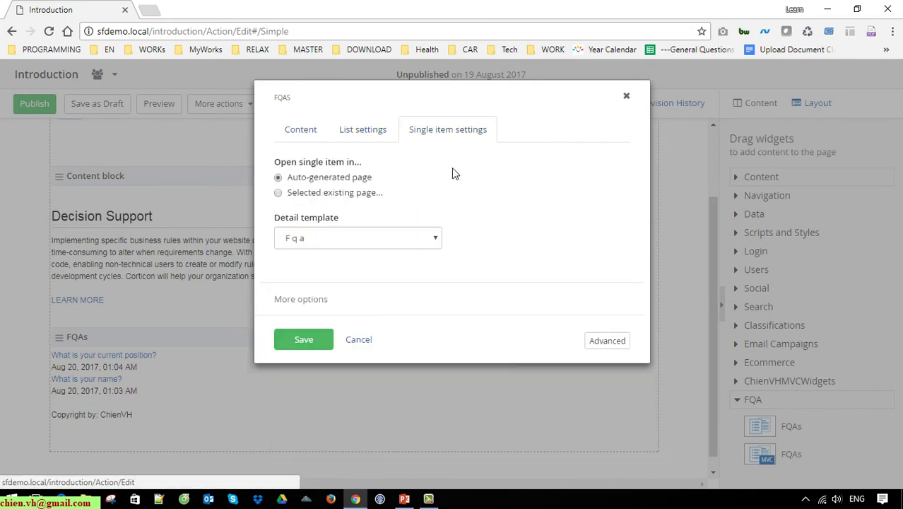
left_click(302, 337)
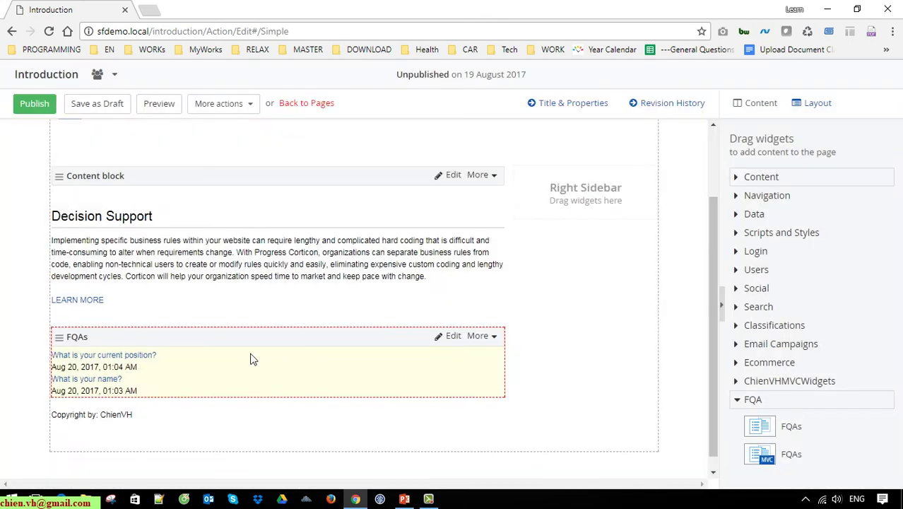
Publish the Introduction page and open its live view from the page list
scroll(252, 357, "up", 3)
left_click(36, 104)
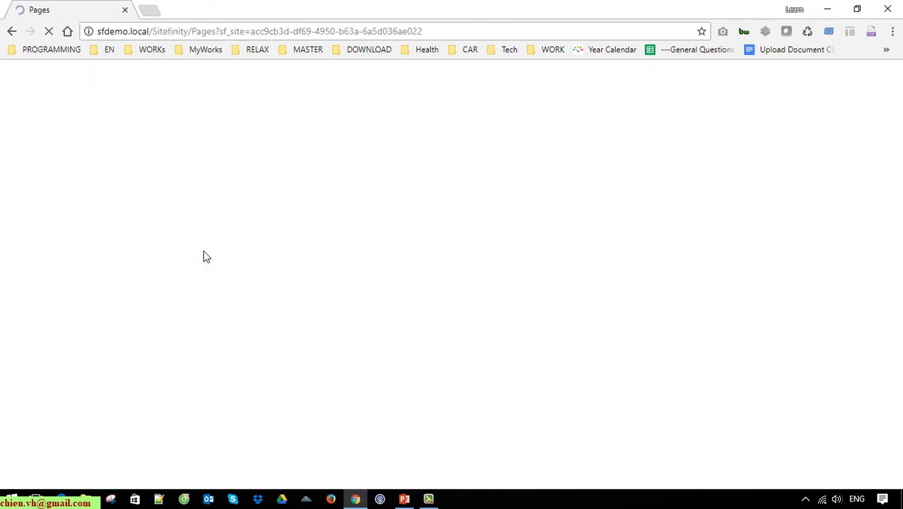
scroll(308, 318, "down", 1)
scroll(308, 318, "down", 3)
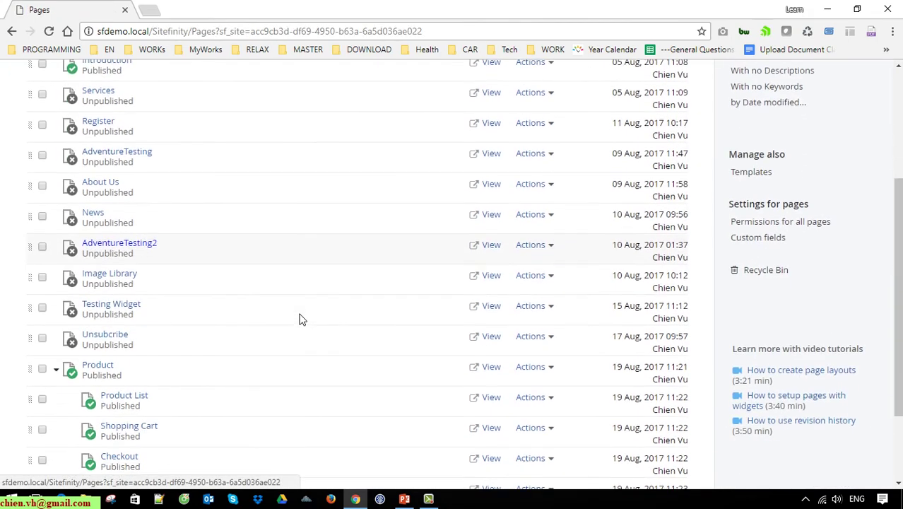
scroll(298, 317, "up", 4)
left_click(486, 258)
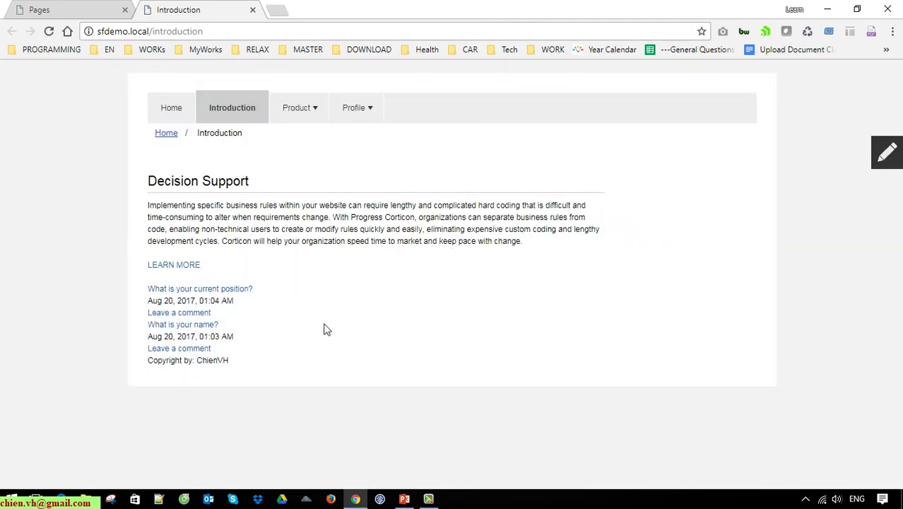
Open the "What is your current position?" item on the live page and submit the comment "my comment"
left_click_drag(142, 290, 247, 364)
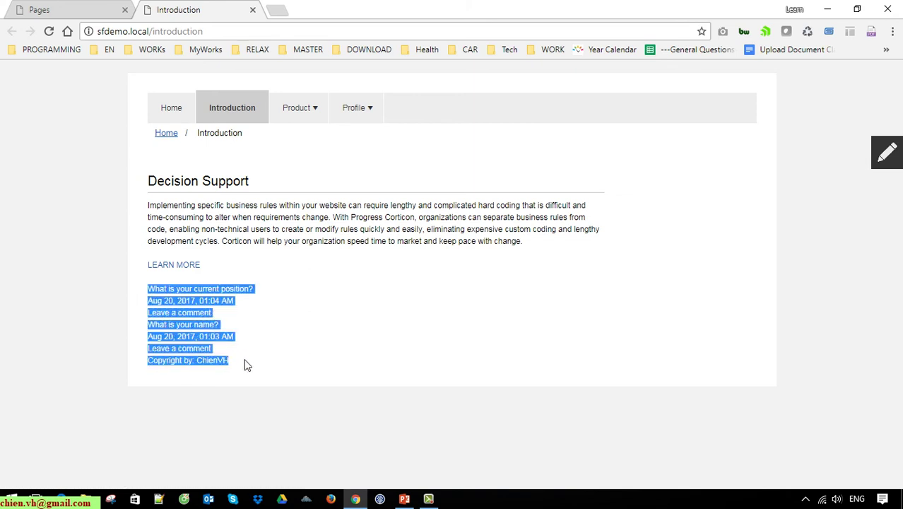
left_click(248, 365)
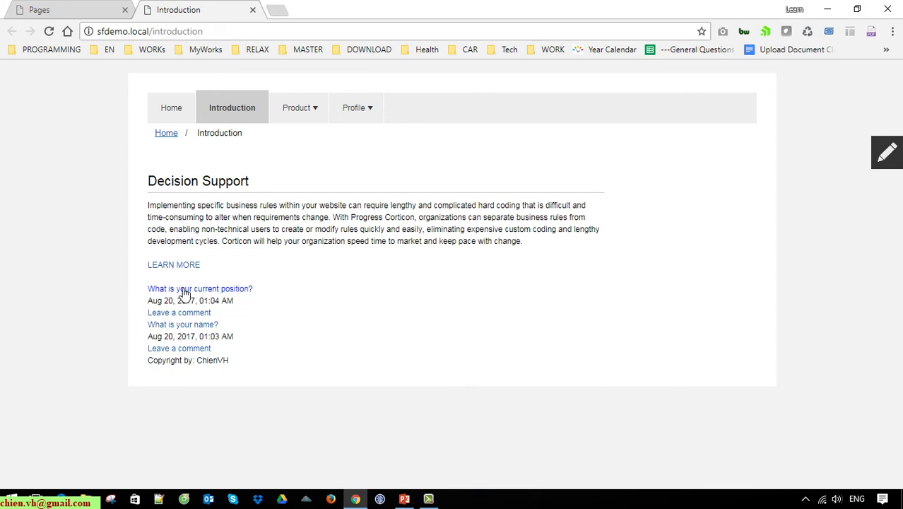
left_click(248, 293)
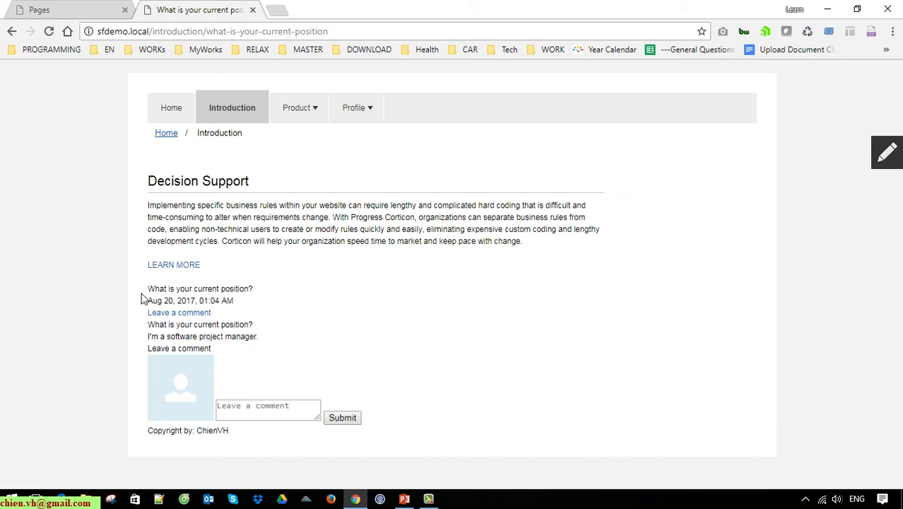
left_click(294, 419)
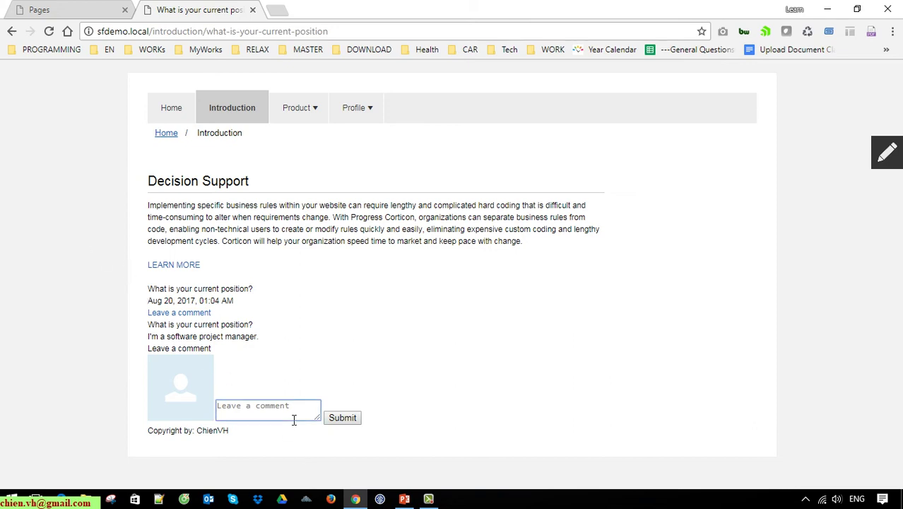
type("my comment")
left_click(345, 419)
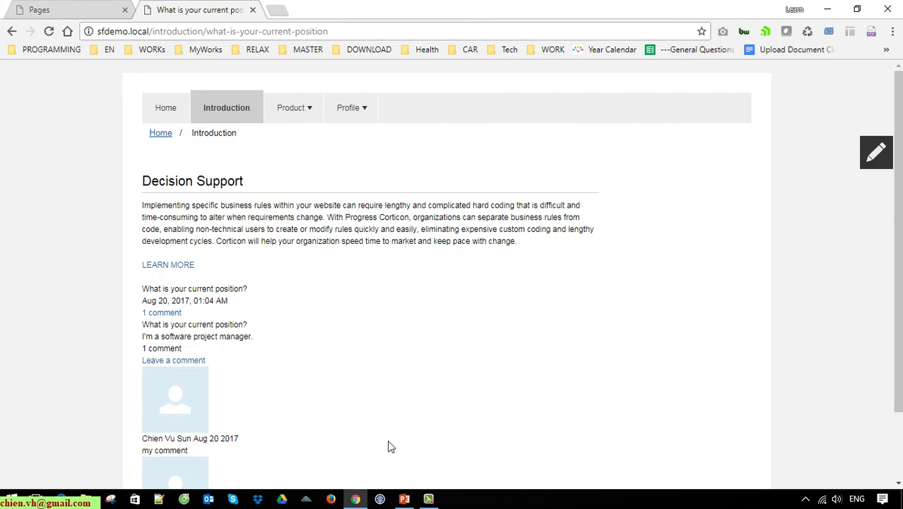
Examine the posted comment and the question and answer details on the item's live page
scroll(409, 434, "down", 1)
left_click_drag(134, 366, 286, 379)
left_click(463, 393)
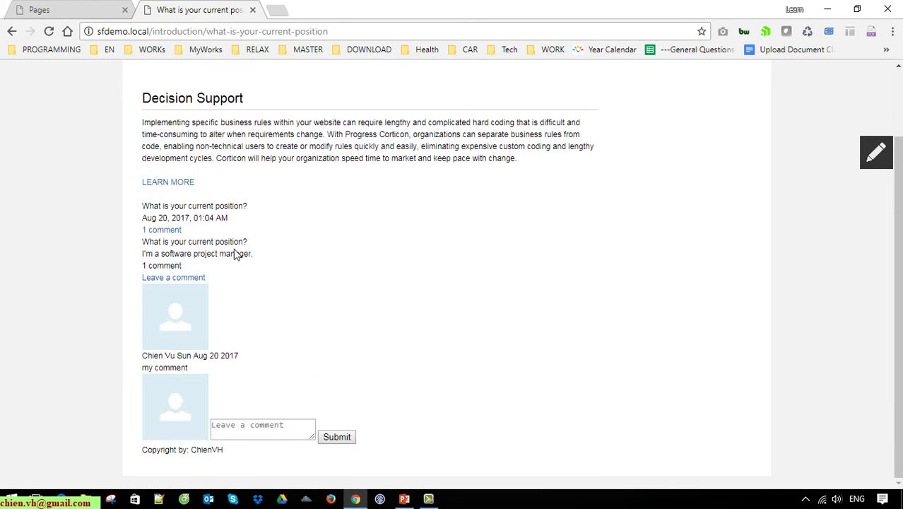
left_click_drag(140, 206, 307, 276)
left_click(311, 277)
scroll(372, 342, "up", 1)
scroll(367, 343, "up", 1)
Return to the live Introduction page, check the comment links in the FQA list, and switch back to the page list
left_click(232, 112)
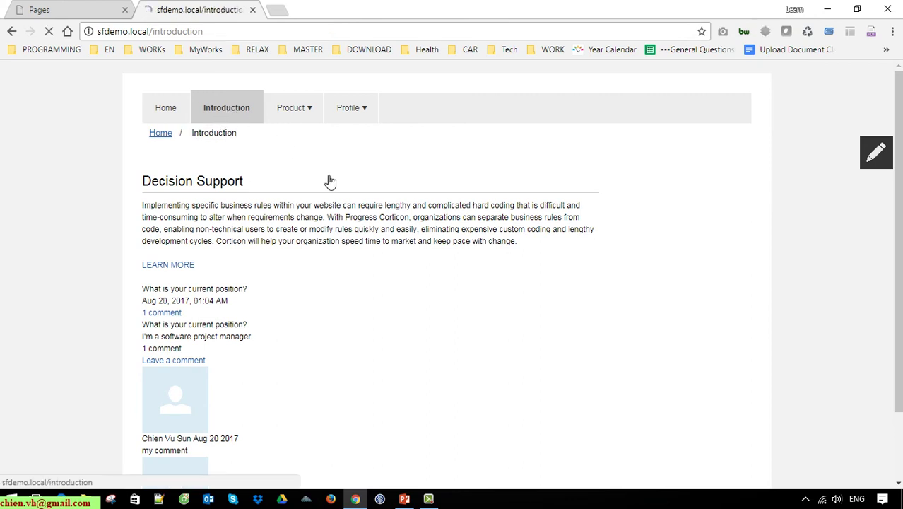
mouse_move(152, 315)
left_mouse_down()
mouse_move(211, 324)
mouse_move(137, 315)
left_mouse_up()
left_click(459, 330)
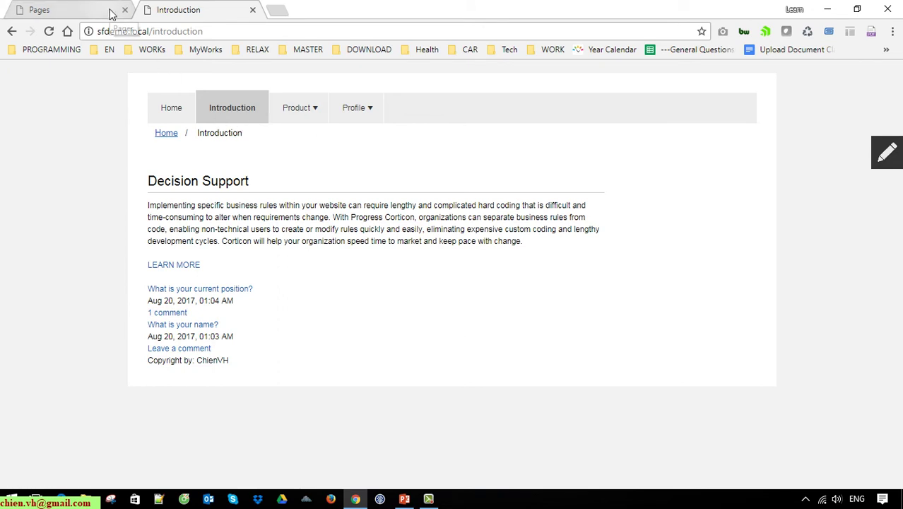
left_click(75, 9)
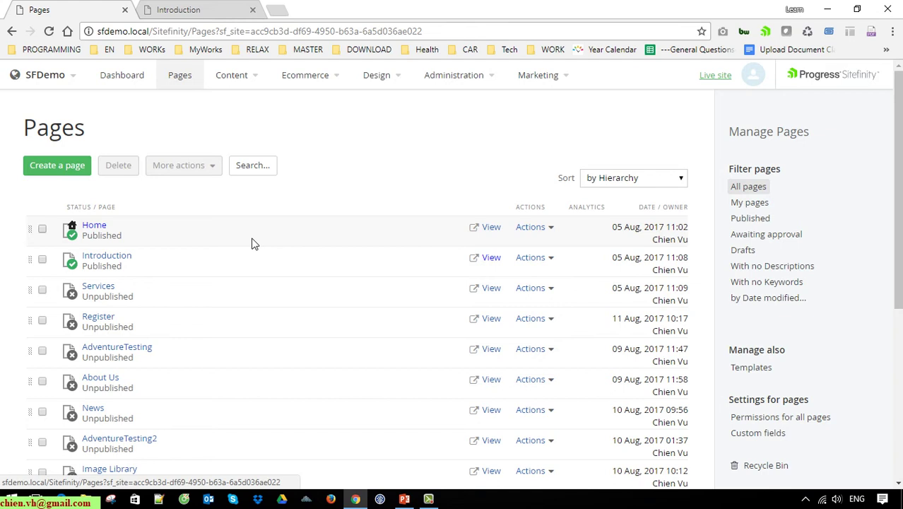
Open the FQA module in the module builder and start adding another content type to it
mouse_move(472, 80)
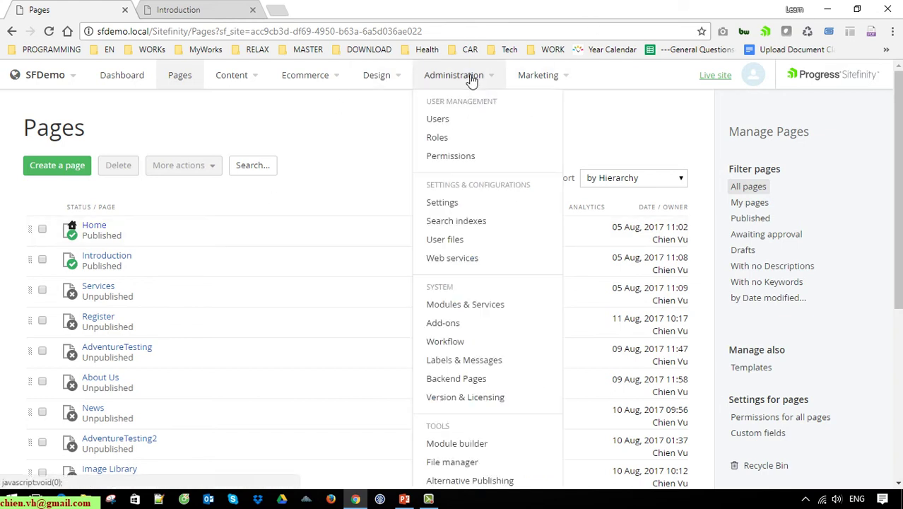
scroll(474, 397, "down", 1)
left_click(481, 378)
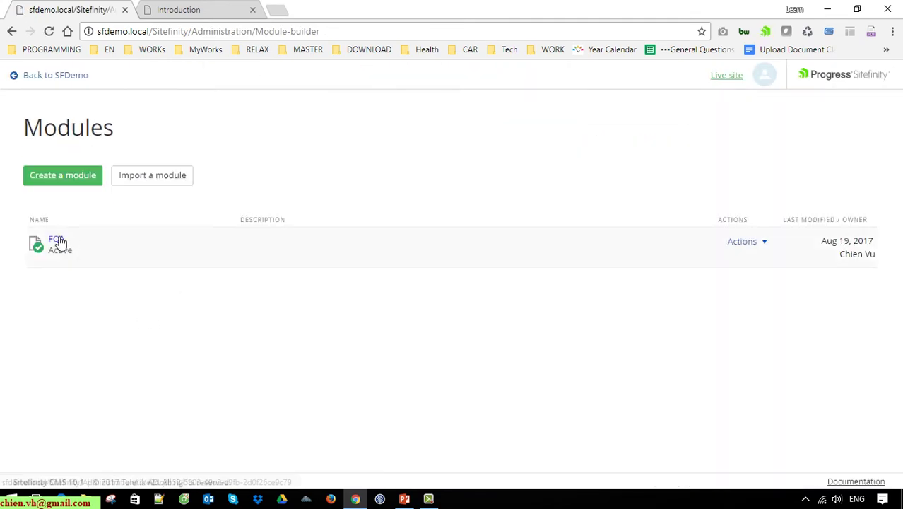
left_click(56, 240)
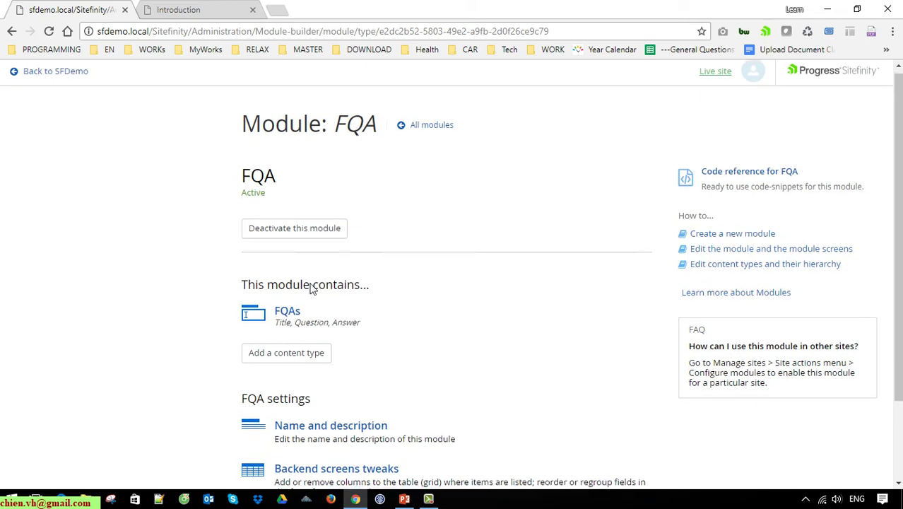
scroll(309, 304, "down", 2)
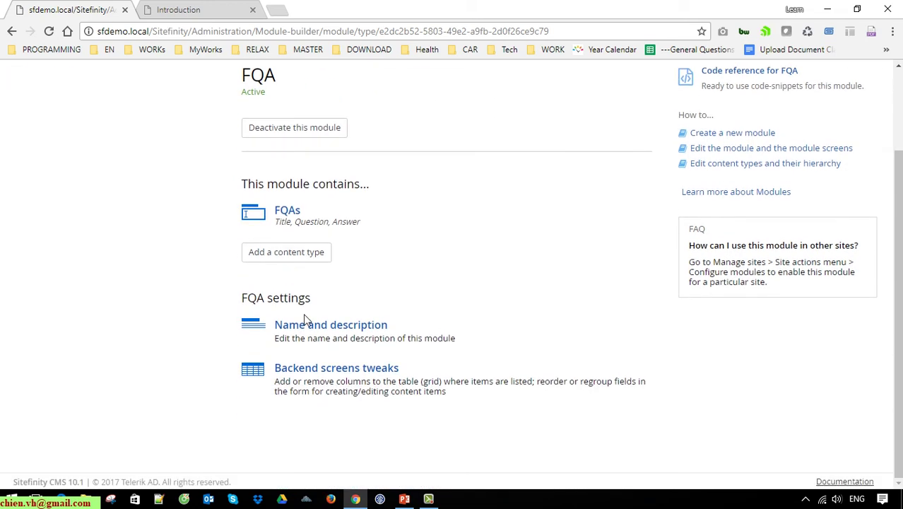
left_click(315, 258)
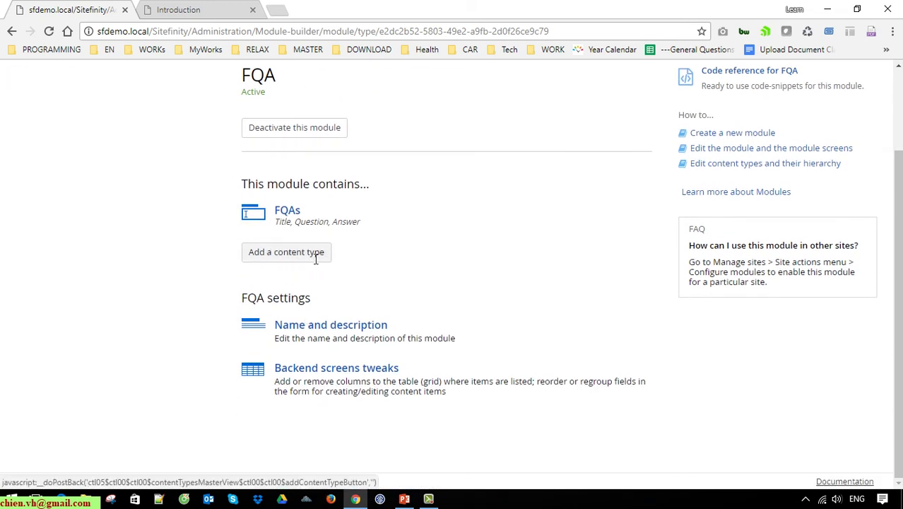
scroll(407, 234, "down", 1)
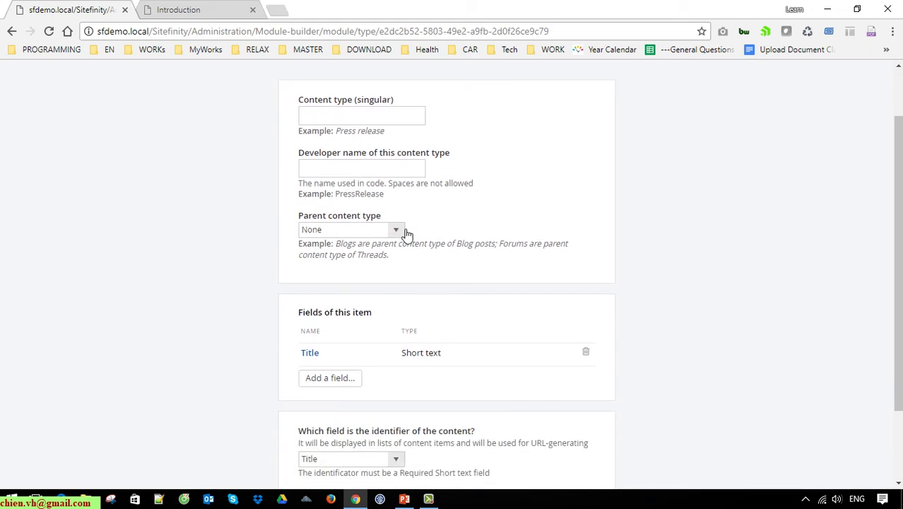
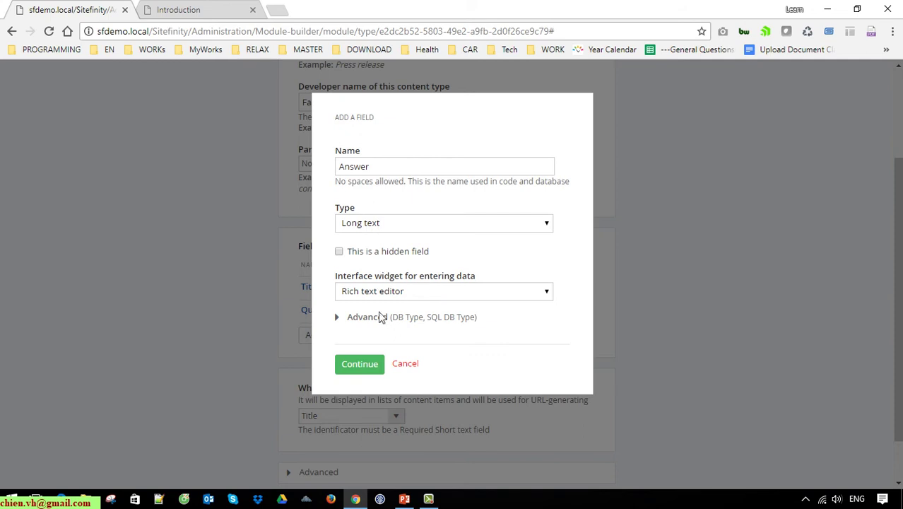
Finish adding the Long text field Answer with the rich text editor and make it required
left_click(370, 363)
left_click(339, 332)
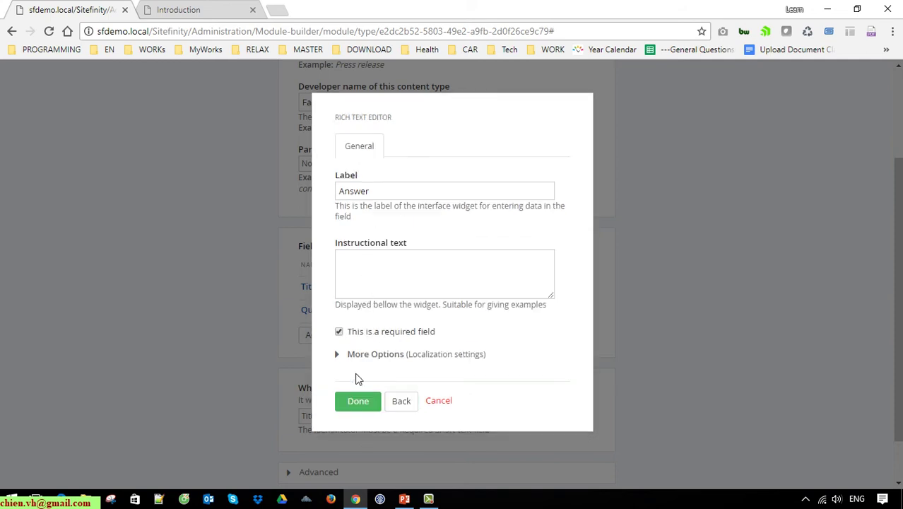
left_click(367, 406)
Add a Yes / No field named CheckingStatus with the checkbox widget, and finish creating the FAQ2 content type
left_click(343, 361)
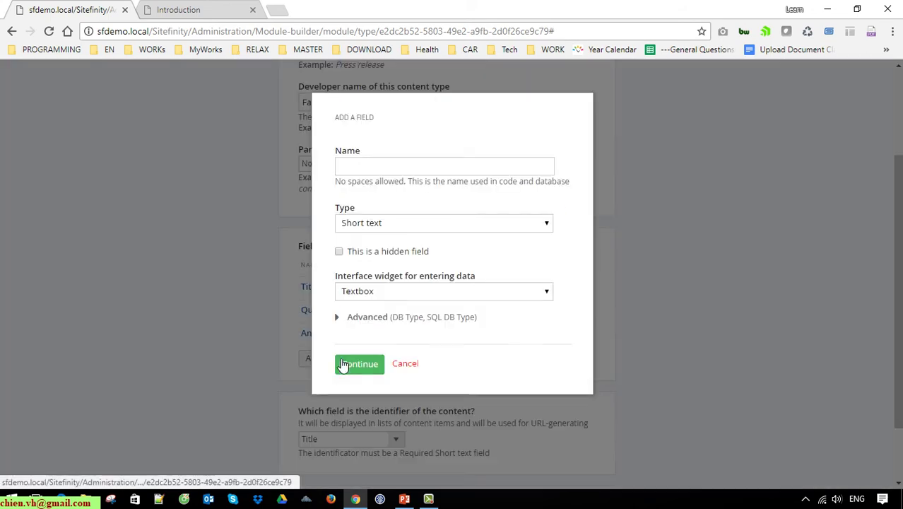
left_click(393, 170)
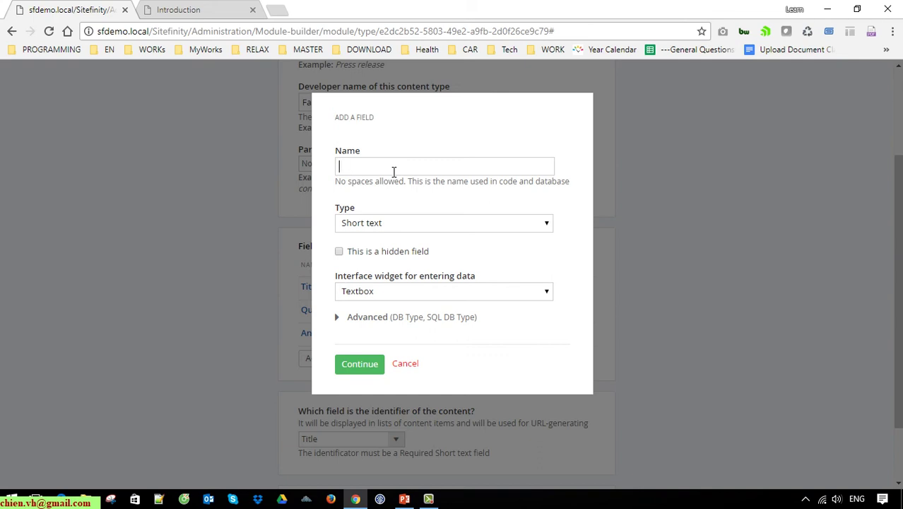
left_click(416, 232)
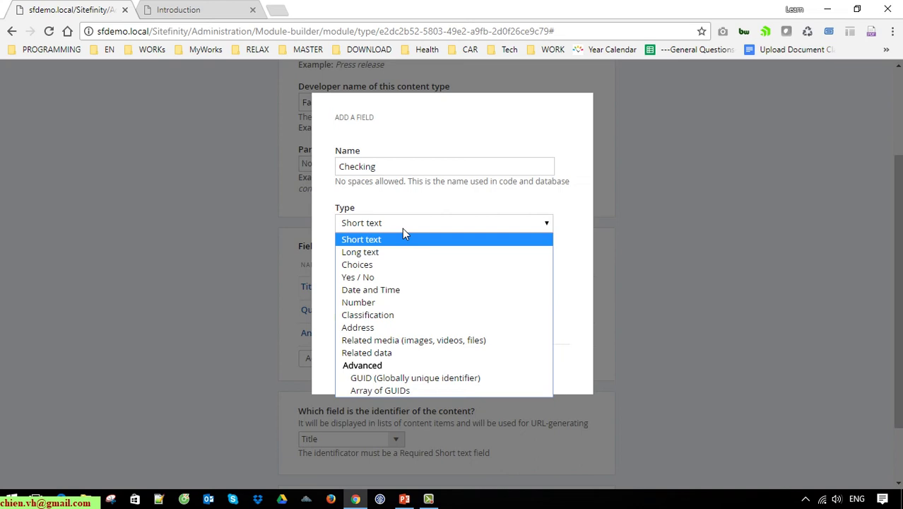
left_click(369, 277)
left_click(395, 168)
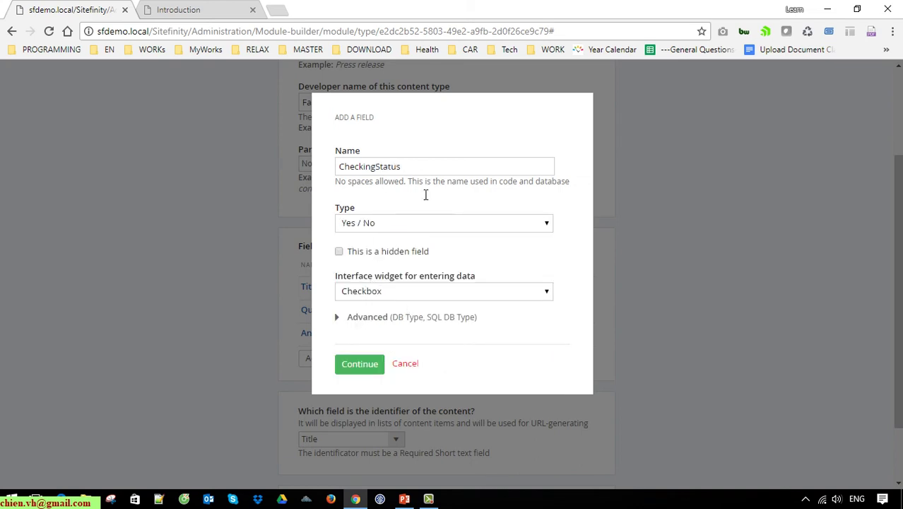
left_click(360, 366)
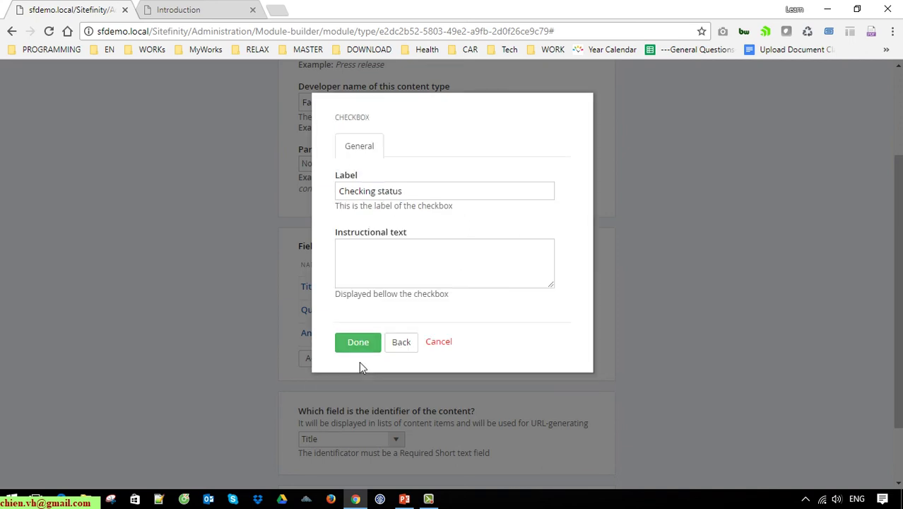
left_click(358, 342)
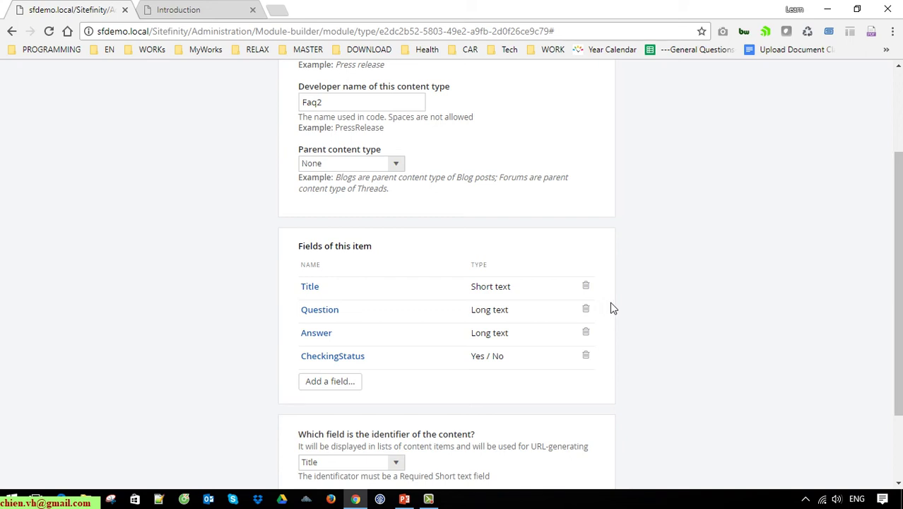
scroll(612, 309, "down", 2)
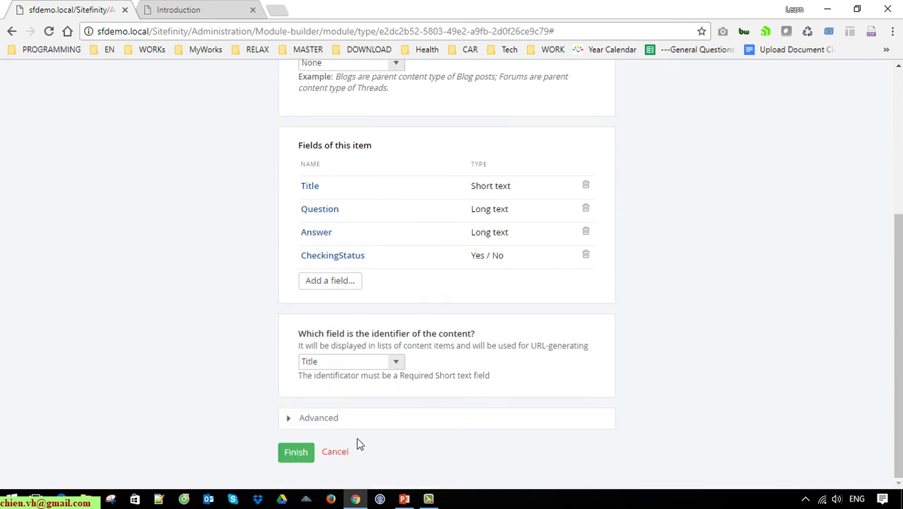
left_click(296, 453)
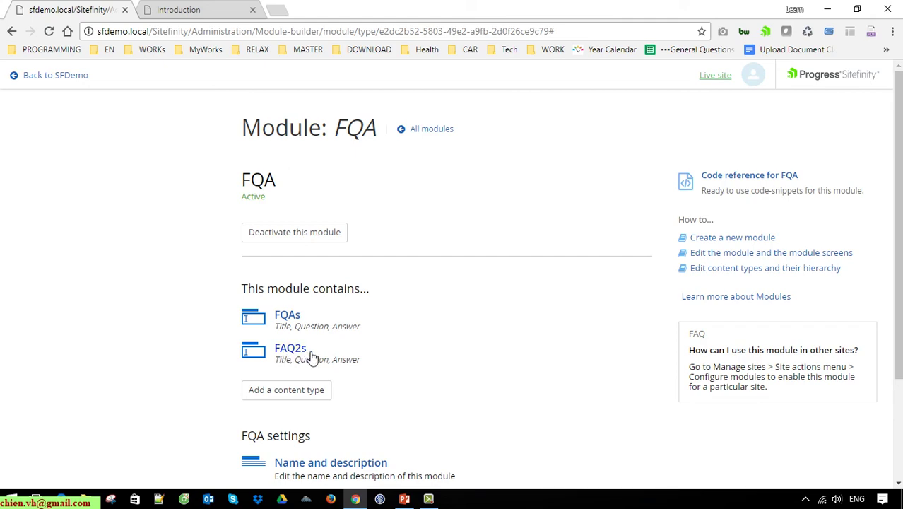
Return to the SFDemo dashboard and open the FQAs content list to check its existing items
scroll(314, 361, "down", 2)
scroll(328, 364, "up", 2)
left_click(81, 80)
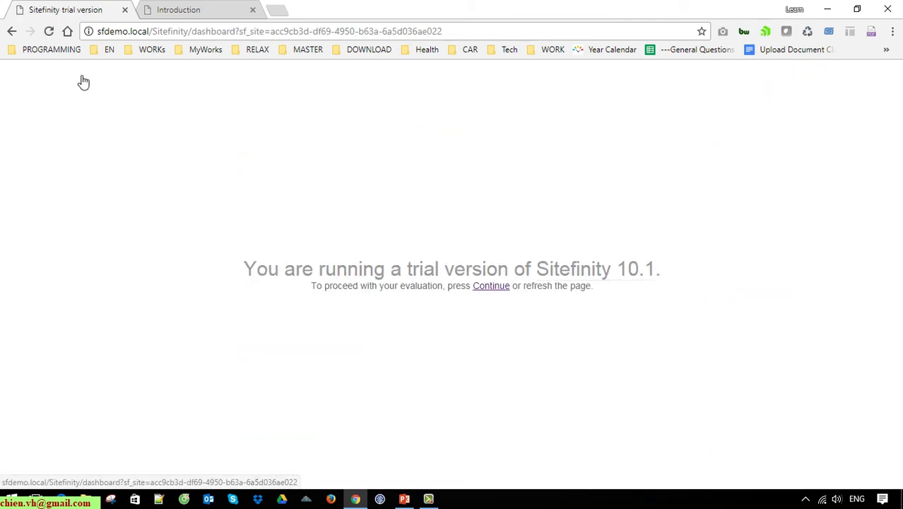
left_click(492, 289)
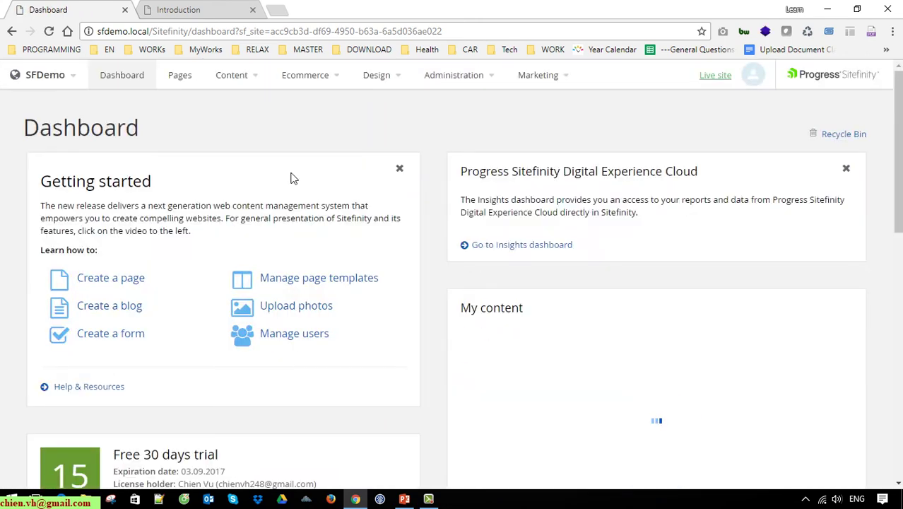
left_click(253, 80)
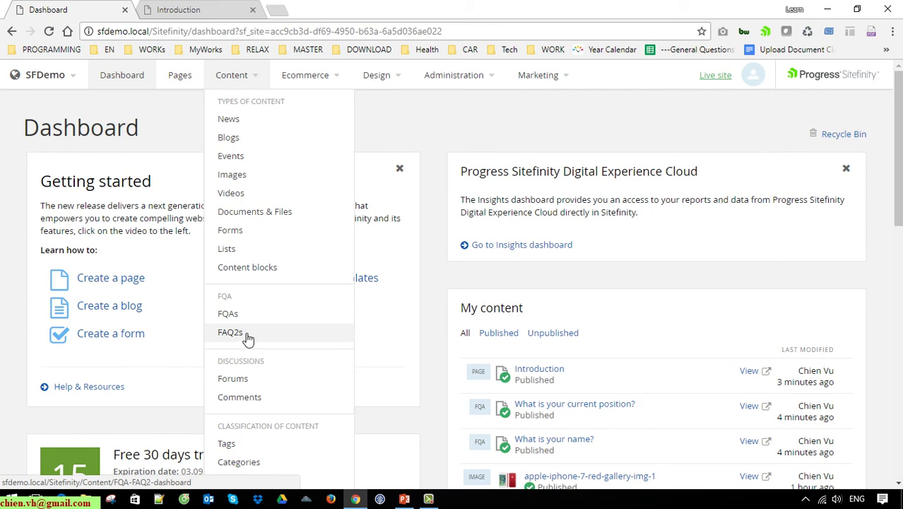
double_click(226, 297)
left_click(240, 318)
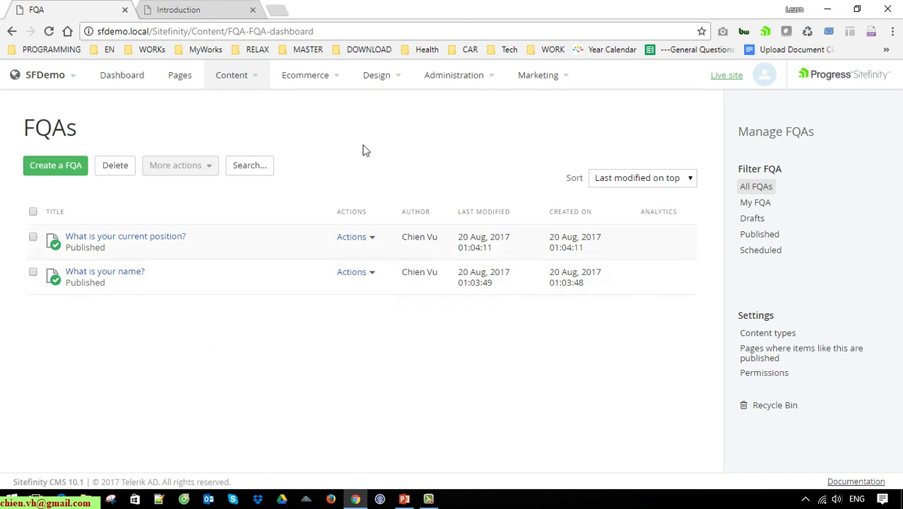
Open the FAQ2s content and publish a first item titled "Test1" with the question "test1" and a short test answer
left_click(257, 84)
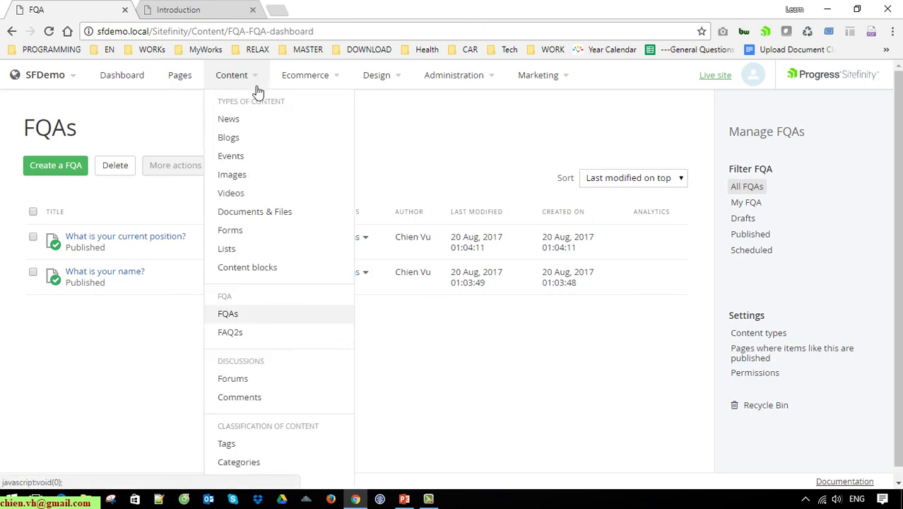
left_click(230, 332)
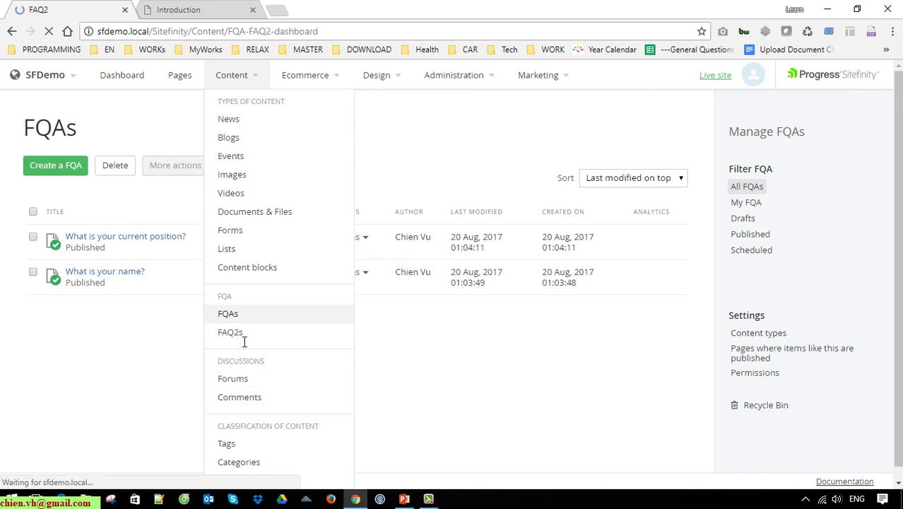
left_click(459, 356)
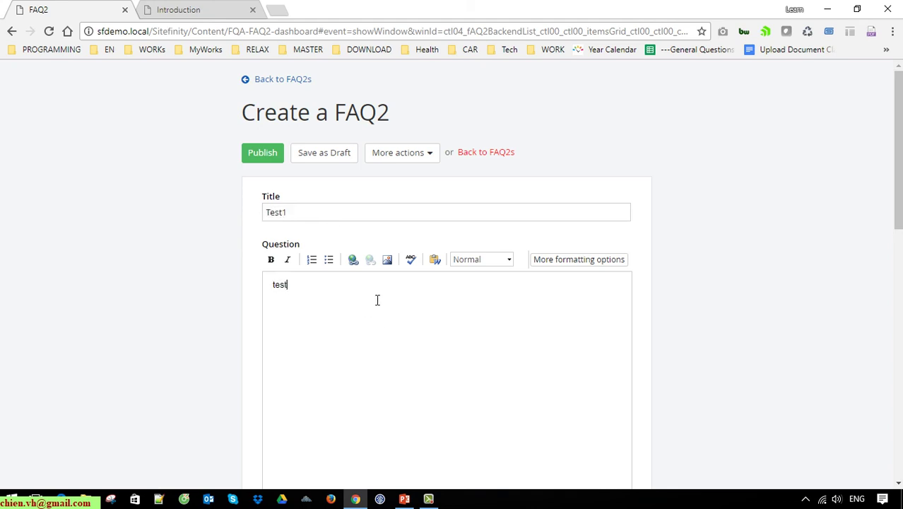
type("1")
scroll(299, 401, "down", 4)
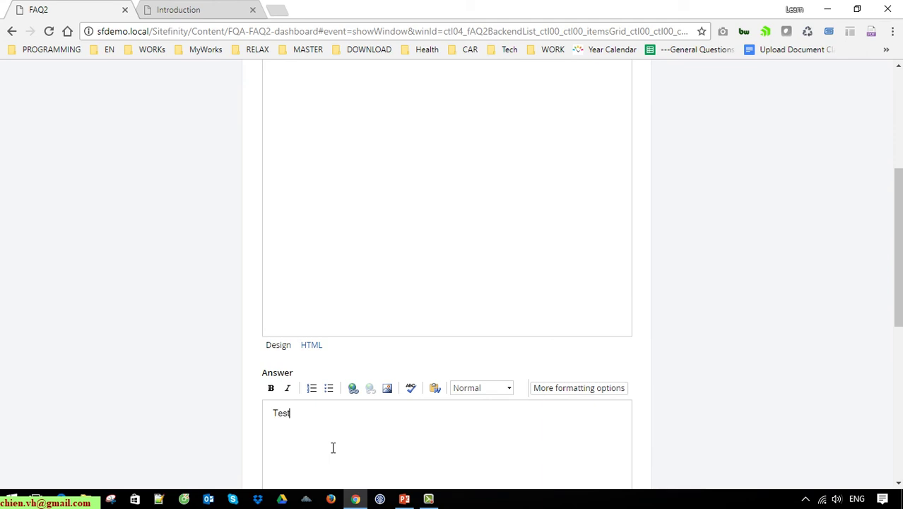
scroll(333, 448, "down", 6)
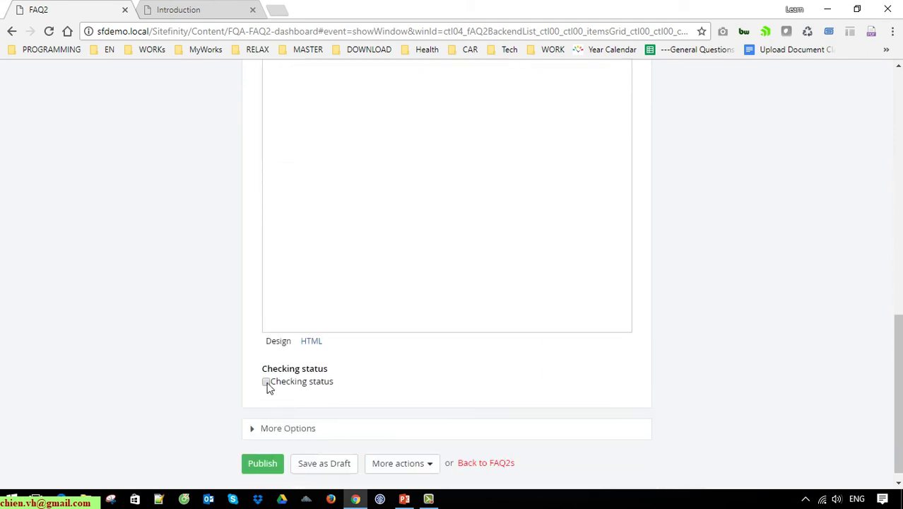
left_click(262, 463)
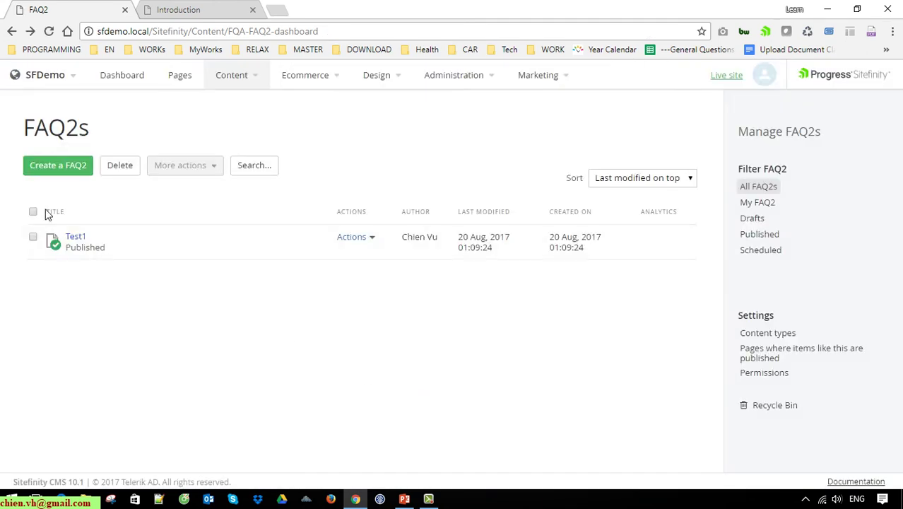
Create and publish a second FAQ2 item with "test2" as its title, question and answer
left_click(67, 170)
type("test")
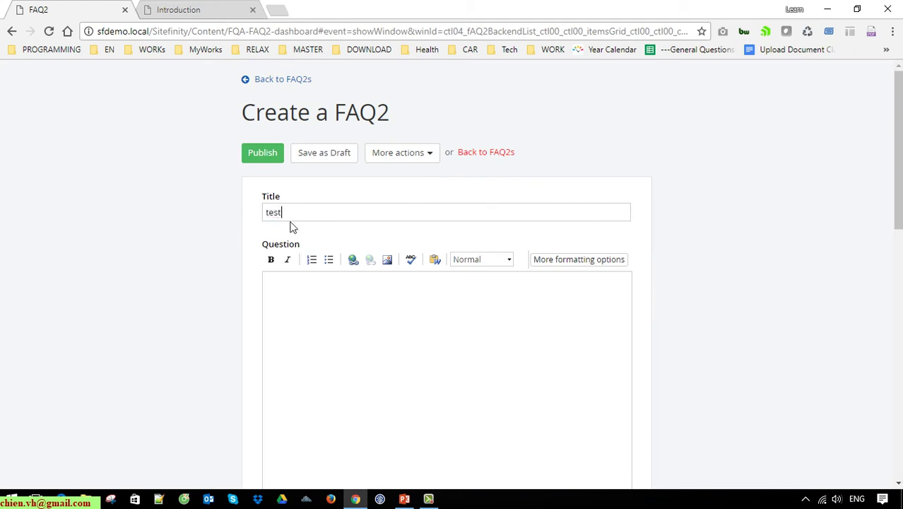
type("2")
left_click(315, 341)
type("test2")
scroll(315, 341, "down", 4)
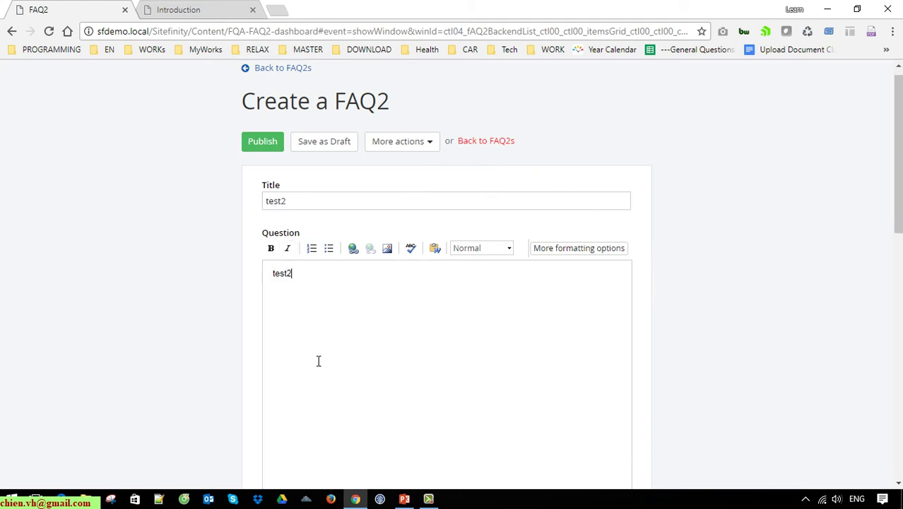
left_click(319, 421)
type("test2")
scroll(334, 456, "down", 5)
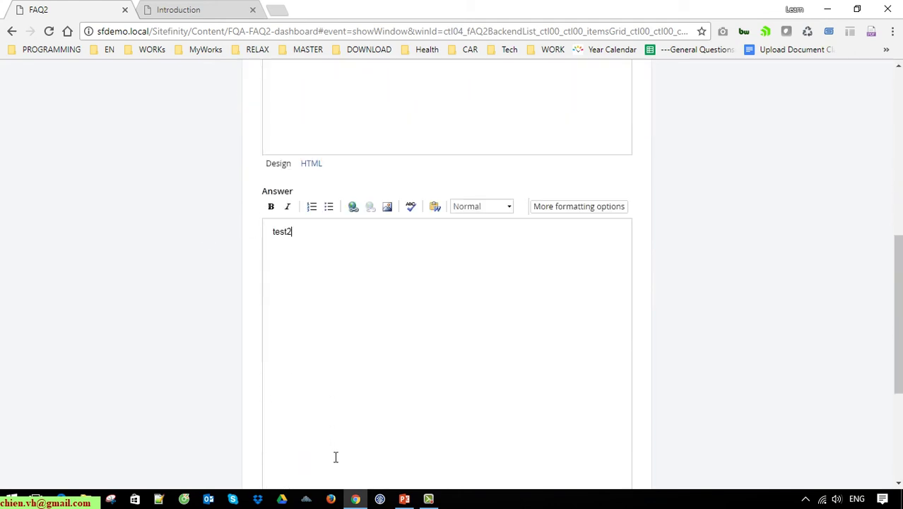
left_click(275, 451)
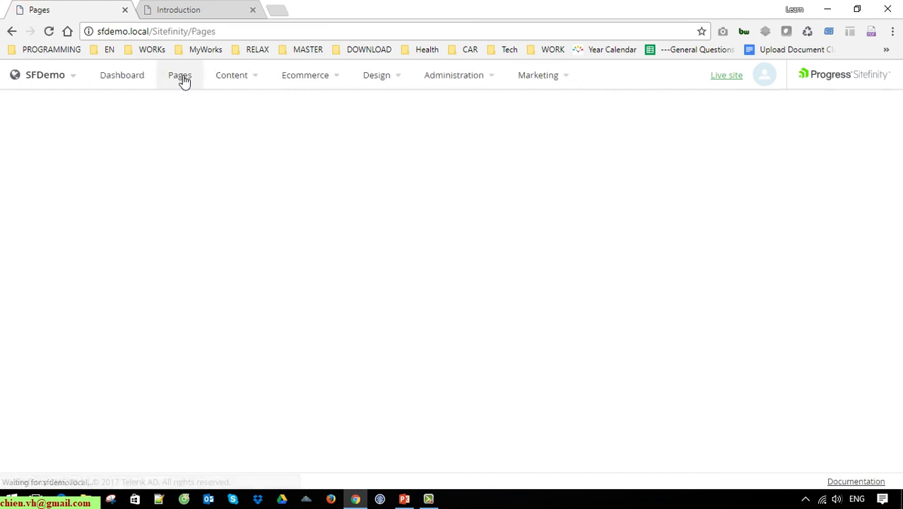
Open the Introduction page for editing and place the FAQ2s MVC widget below the FQAs widget
scroll(123, 261, "down", 1)
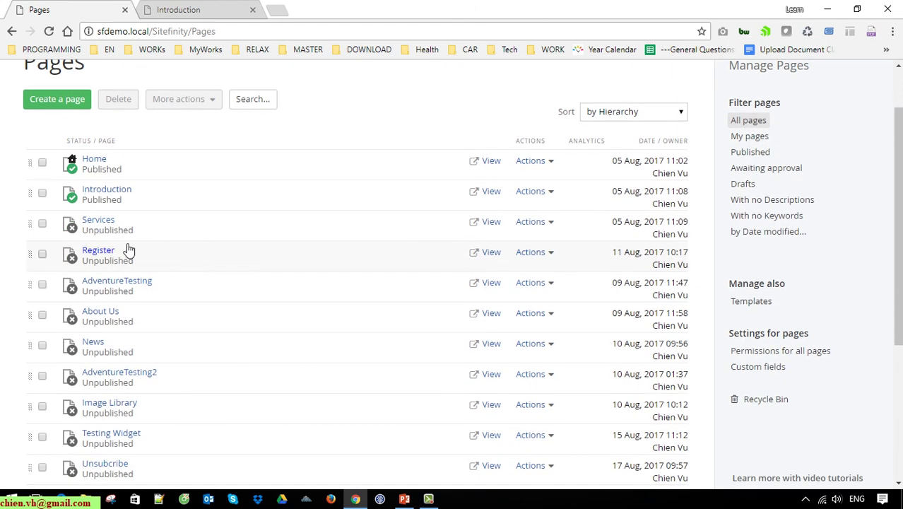
left_click(116, 195)
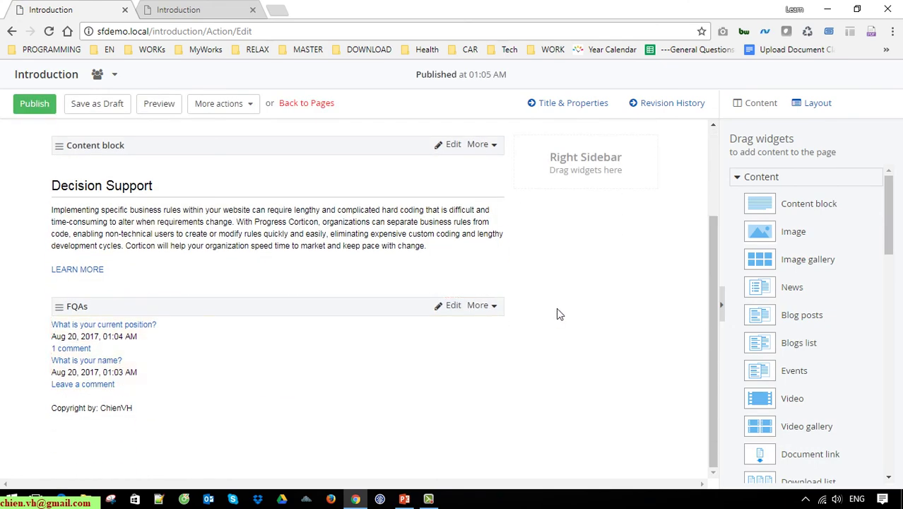
left_click_drag(883, 216, 894, 446)
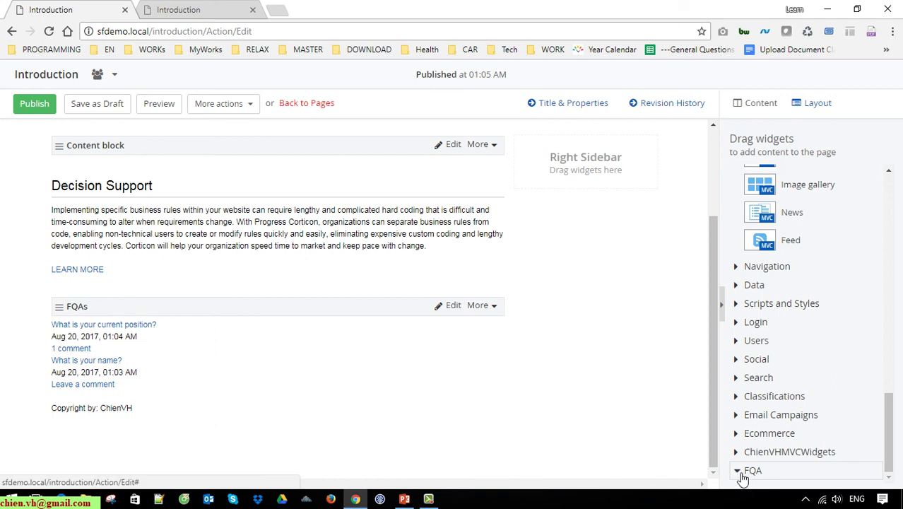
left_click(747, 471)
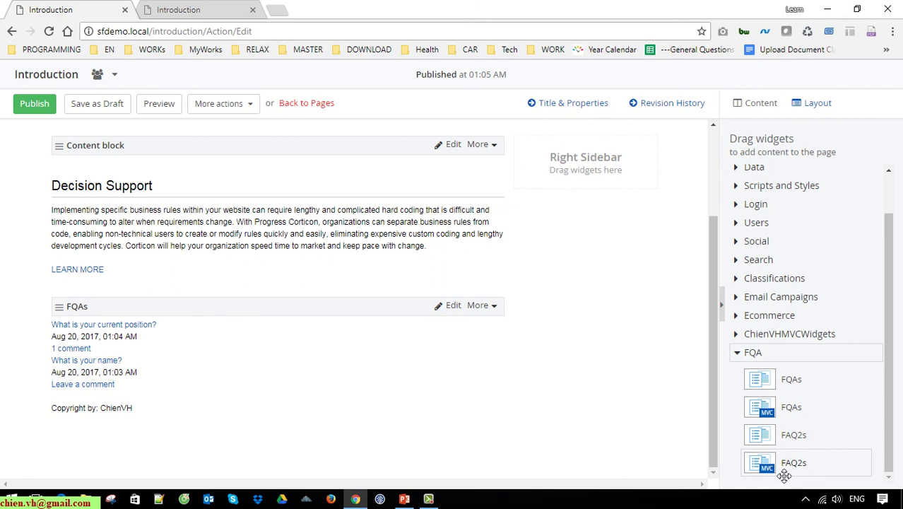
left_click_drag(784, 473, 99, 415)
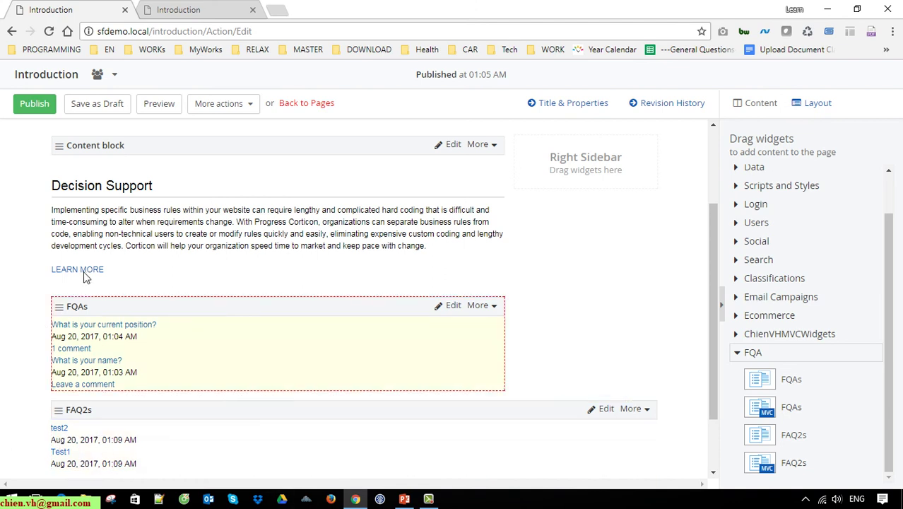
Publish the Introduction page, view its live version, and check the FQA and FAQ2 items listed under the content block
left_click(47, 109)
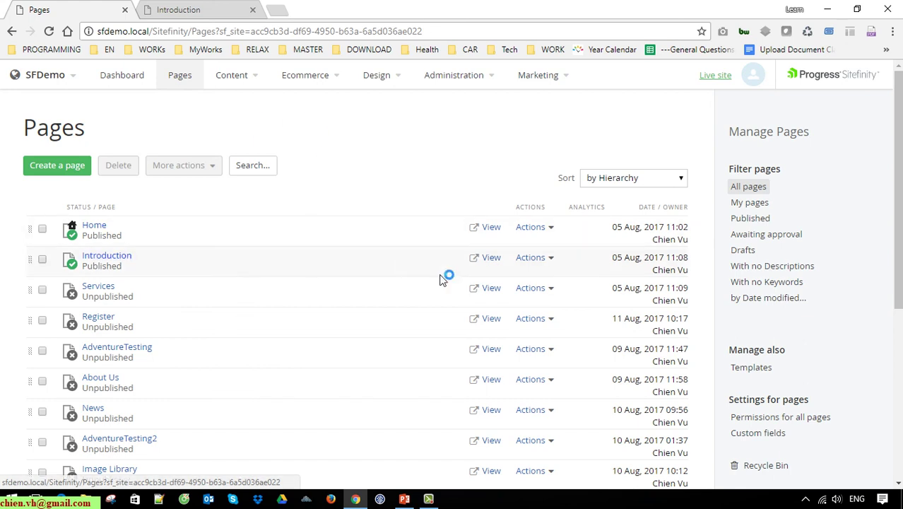
left_click(502, 262)
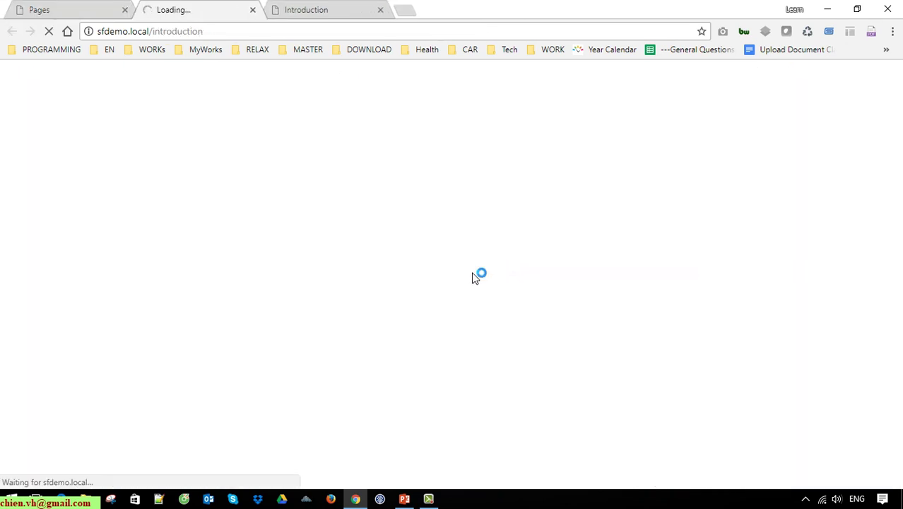
middle_click(288, 9)
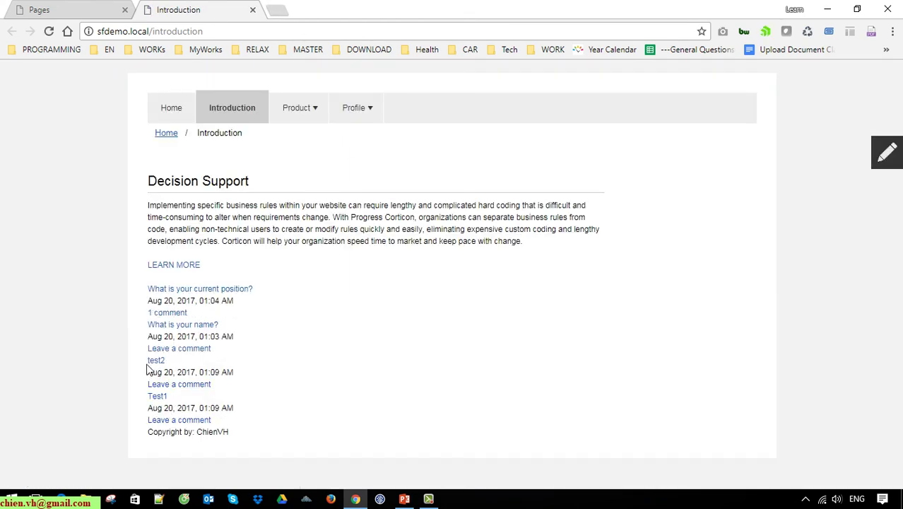
left_click_drag(174, 382, 212, 421)
left_click_drag(146, 261, 293, 420)
Return to the Sitefinity backend and open the Module builder
left_click(88, 9)
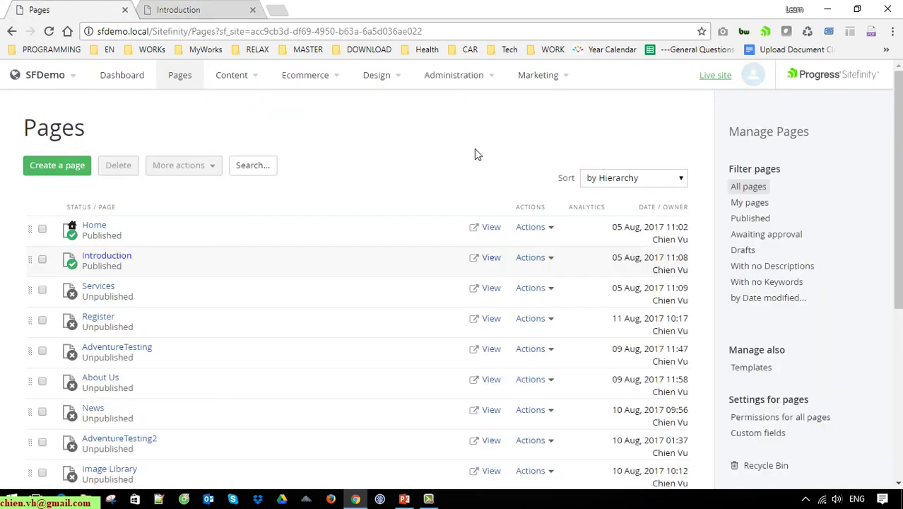
mouse_move(477, 83)
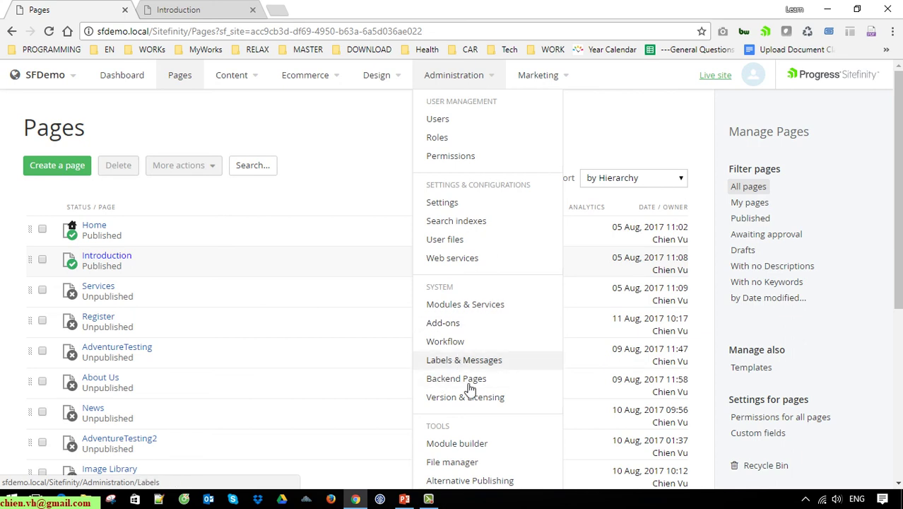
left_click(459, 443)
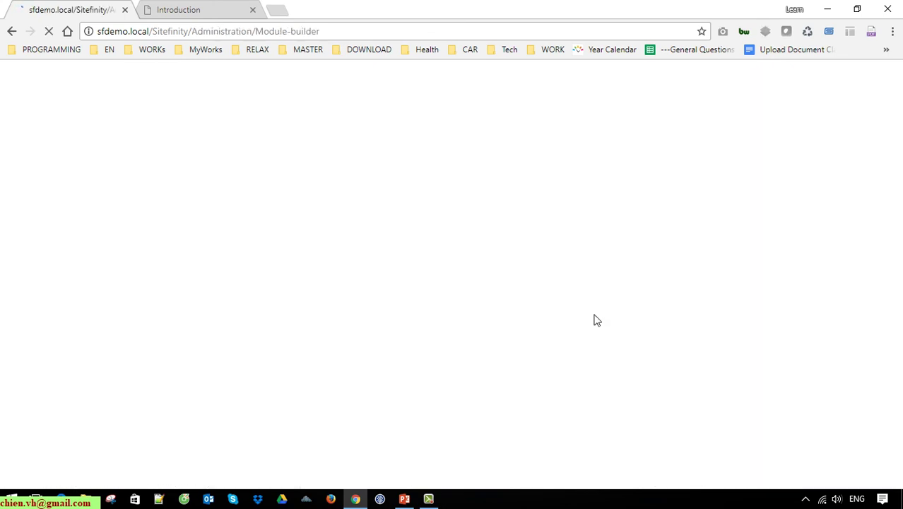